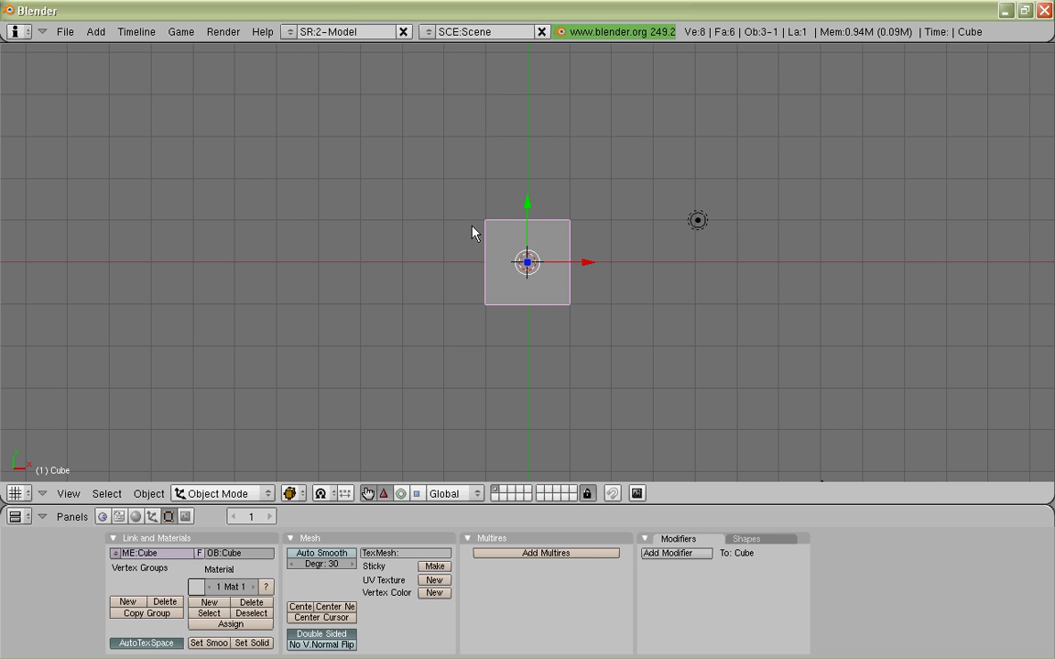
Step: Start a new scene and confirm erasing everything in the current one
click(68, 37)
click(77, 49)
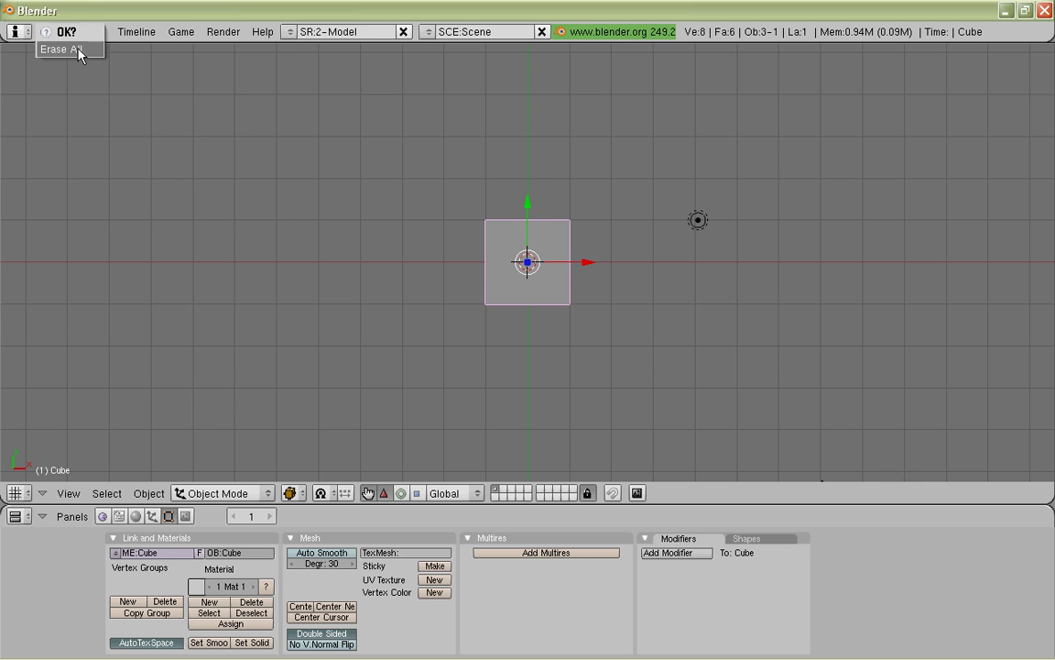
click(78, 50)
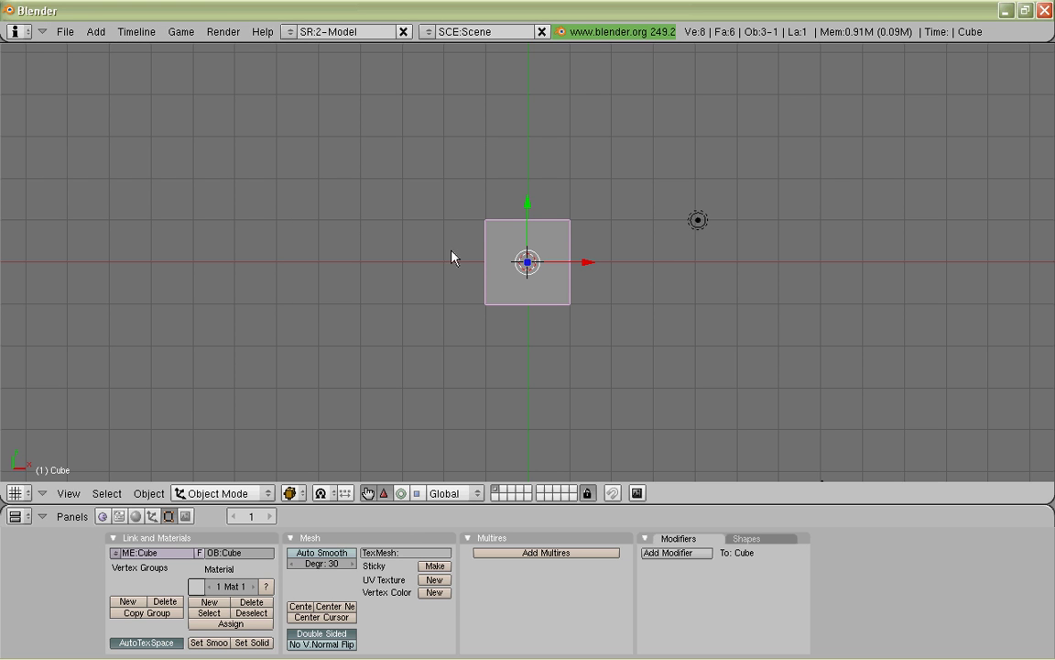
Step: Select the lamp, and then the camera below it in the top view
right_click(698, 221)
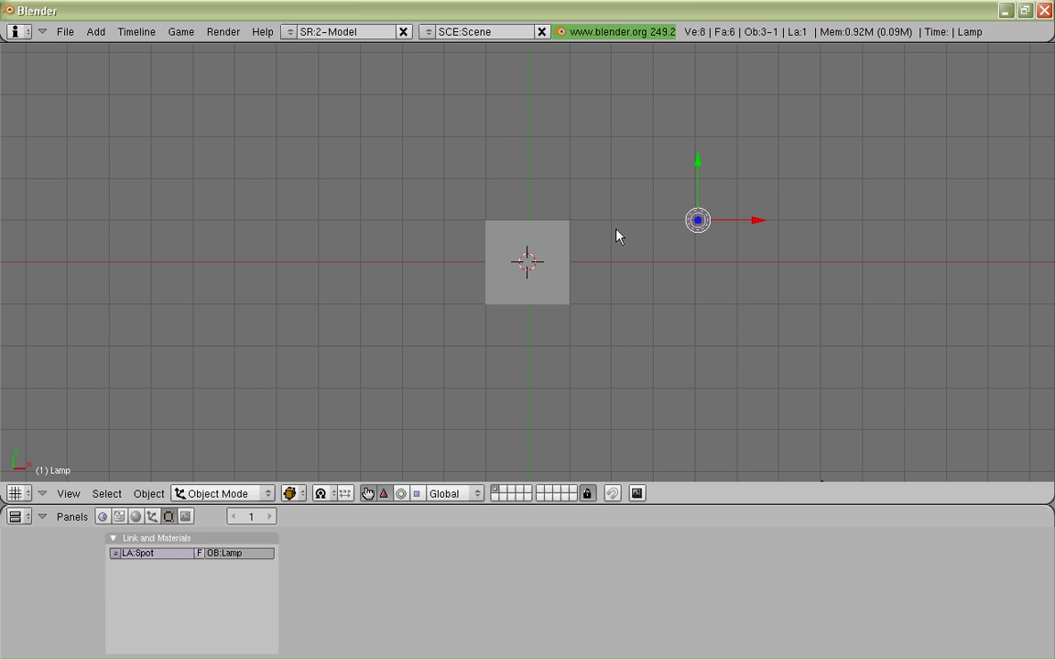
ctrl+middle_drag(618, 366, 604, 314)
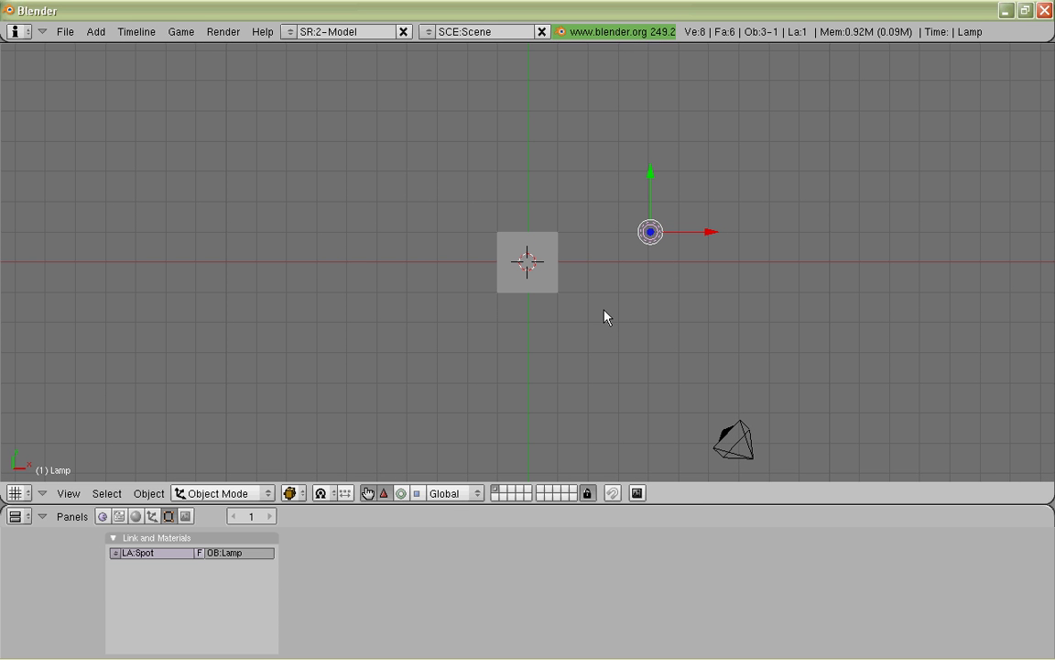
right_click(736, 449)
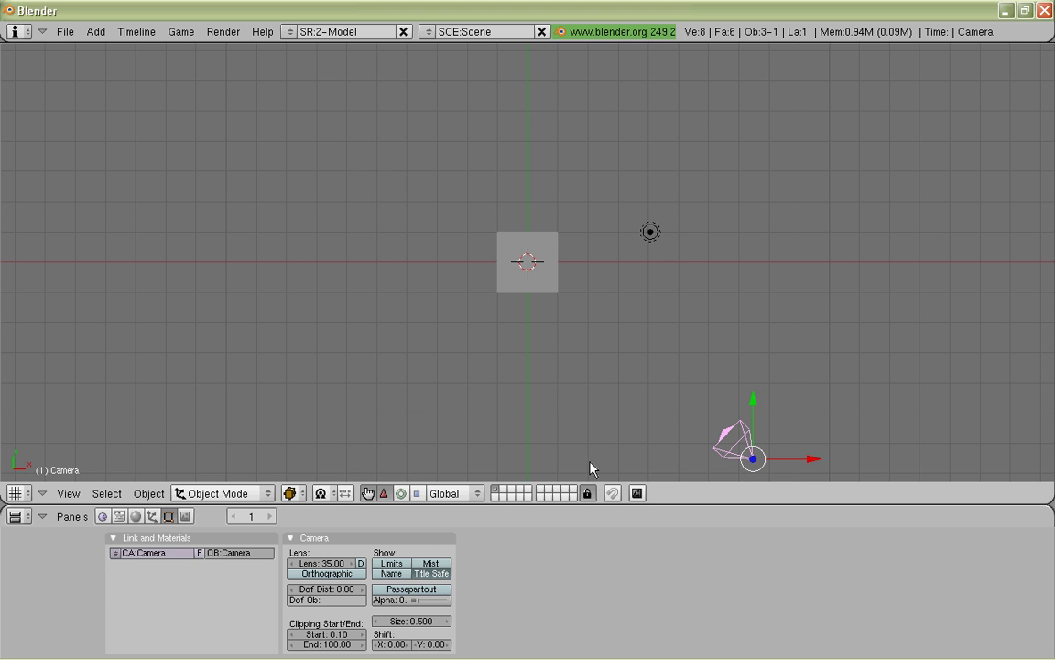
Step: Switch to the User view and orbit around the scene to see the cube, lamp and camera in 3D
click(83, 492)
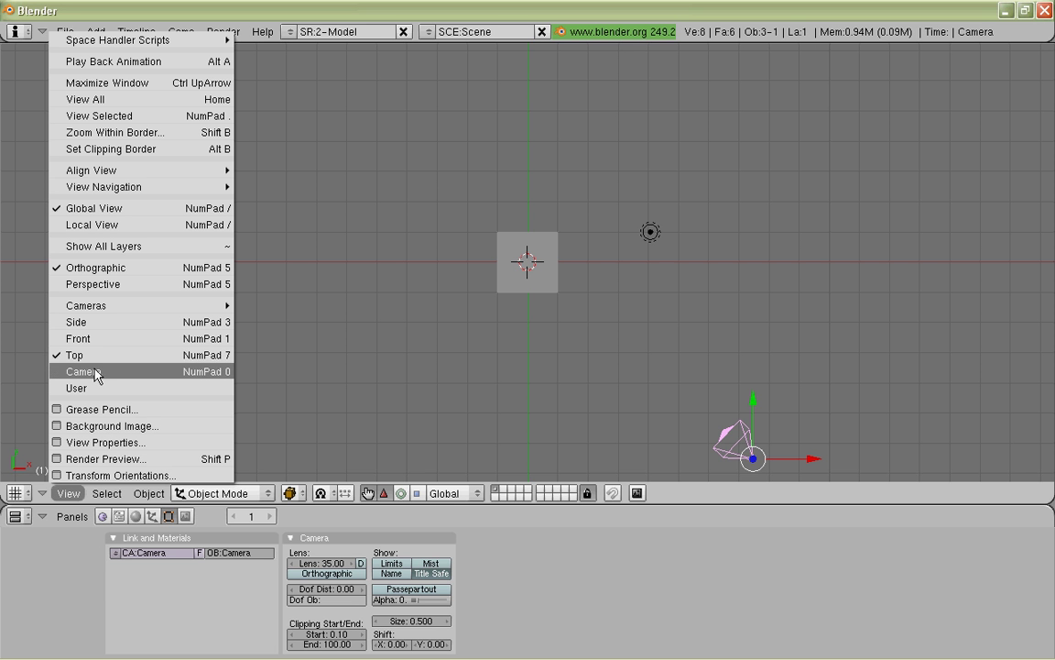
mouse_move(86, 305)
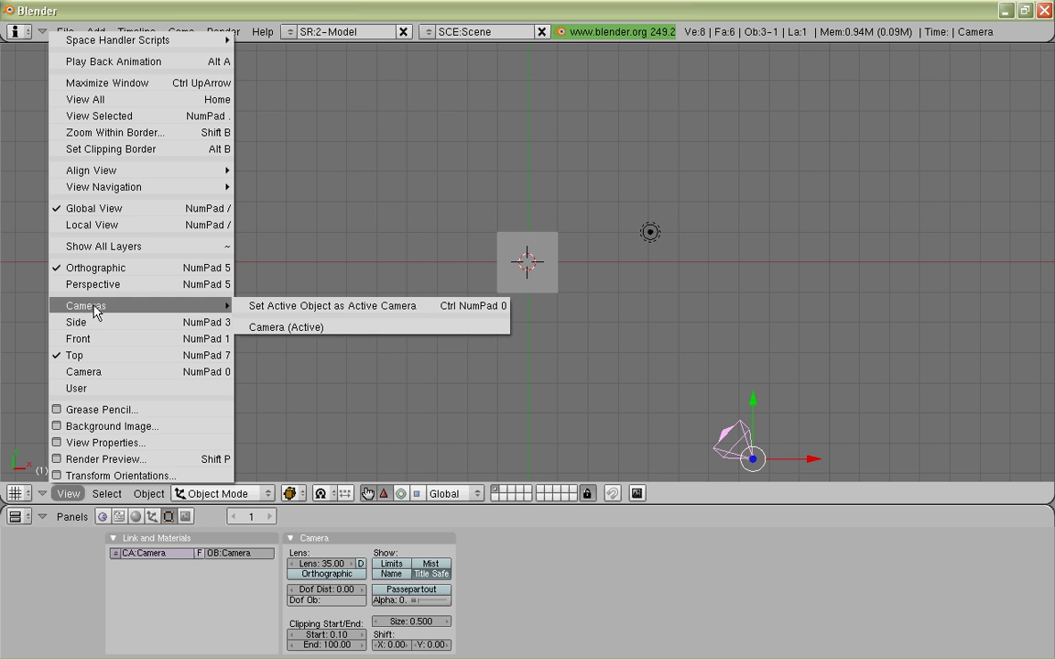
click(90, 389)
middle_drag(408, 301, 378, 269)
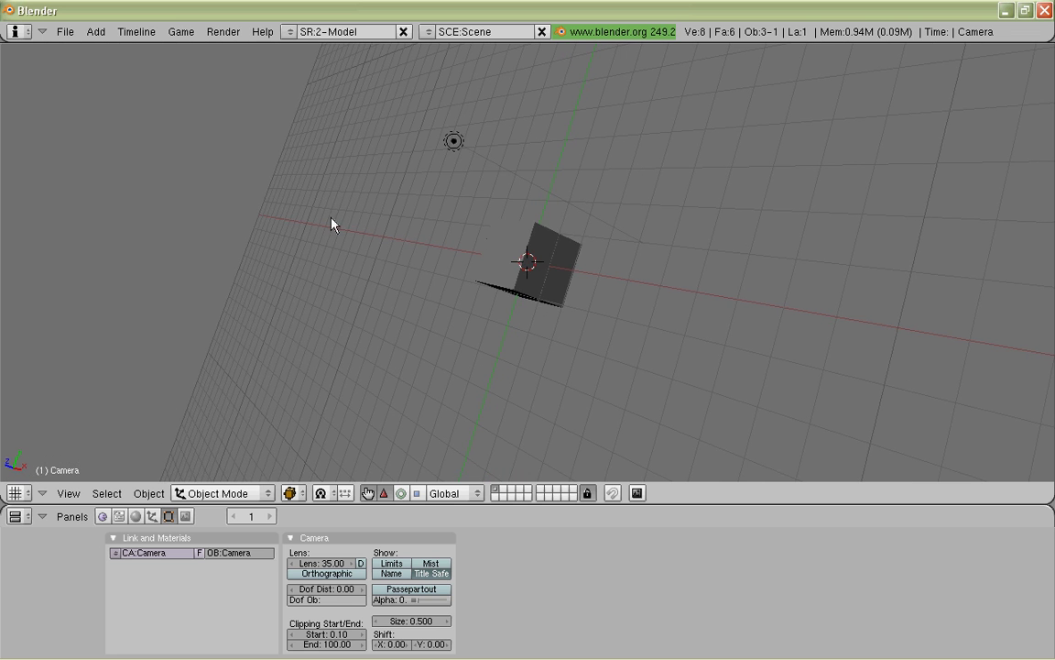
middle_drag(342, 227, 723, 177)
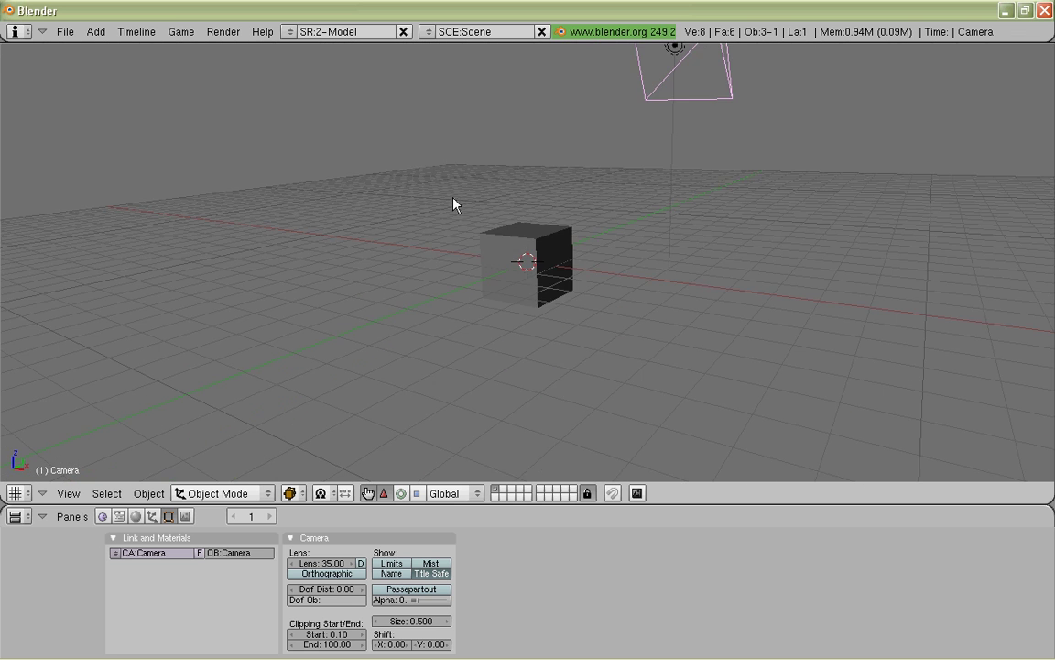
middle_drag(455, 206, 521, 293)
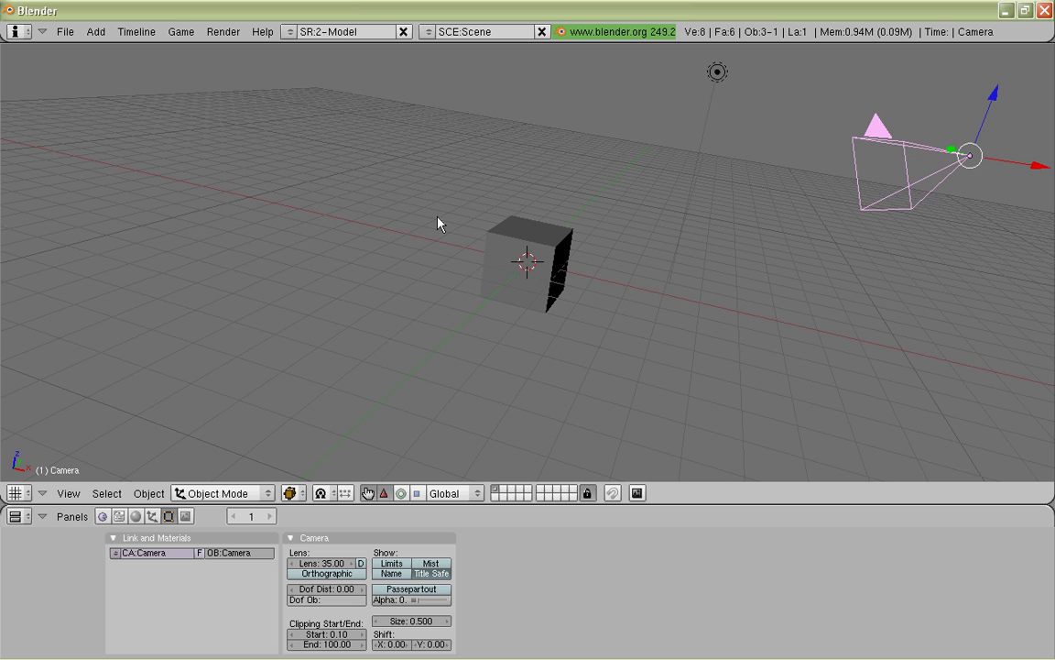
middle_drag(438, 224, 358, 245)
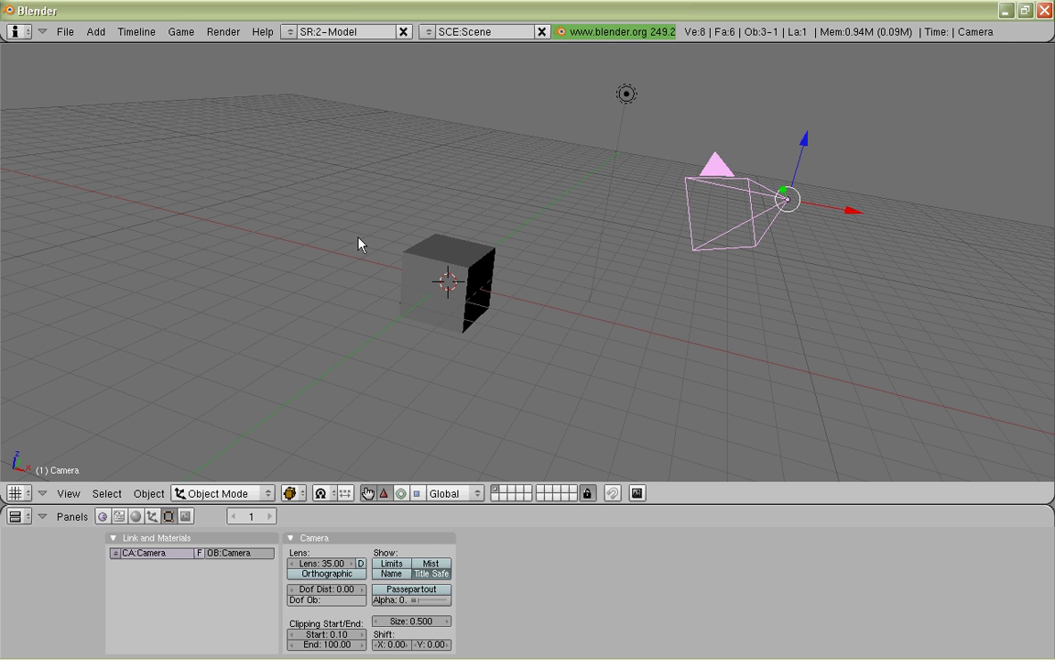
Step: Select the cube, lamp and camera in turn, ending with the cube selected
right_click(475, 270)
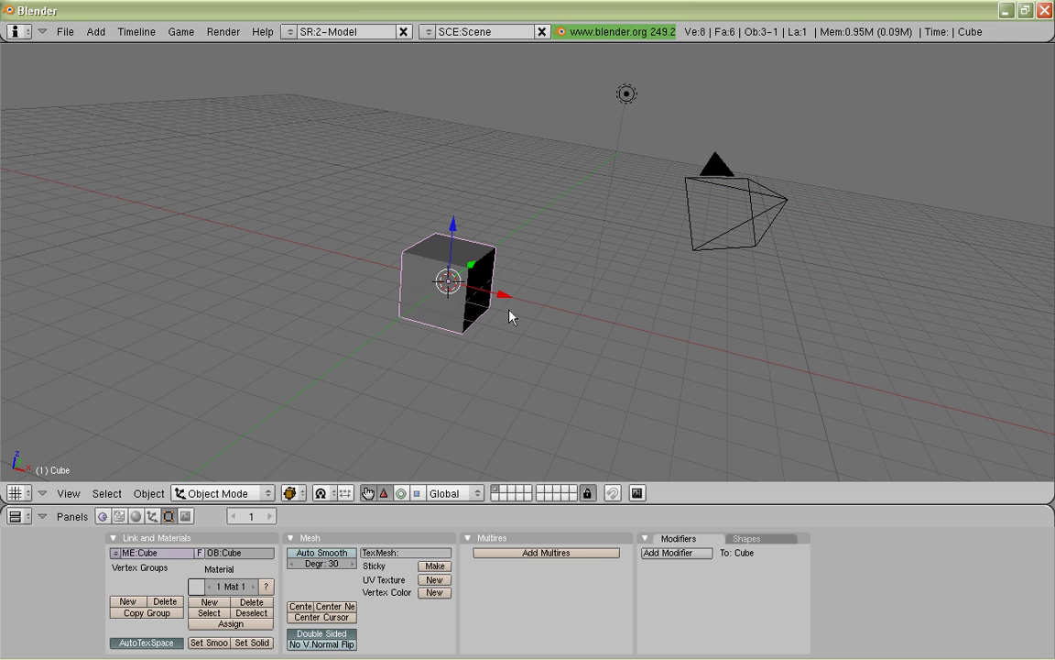
right_click(656, 104)
right_click(730, 172)
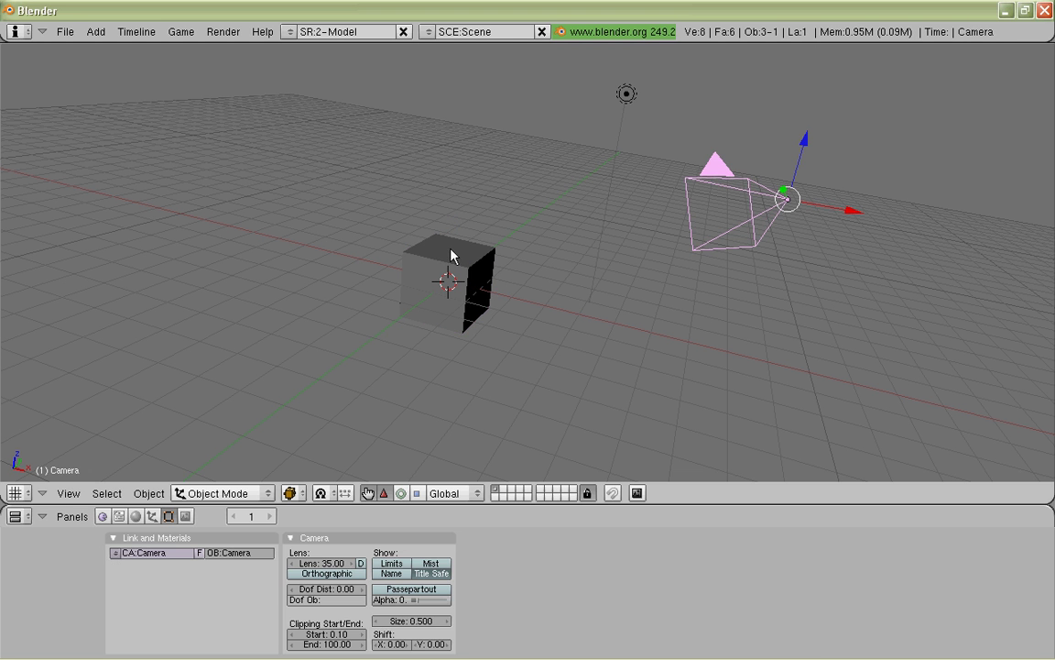
right_click(451, 256)
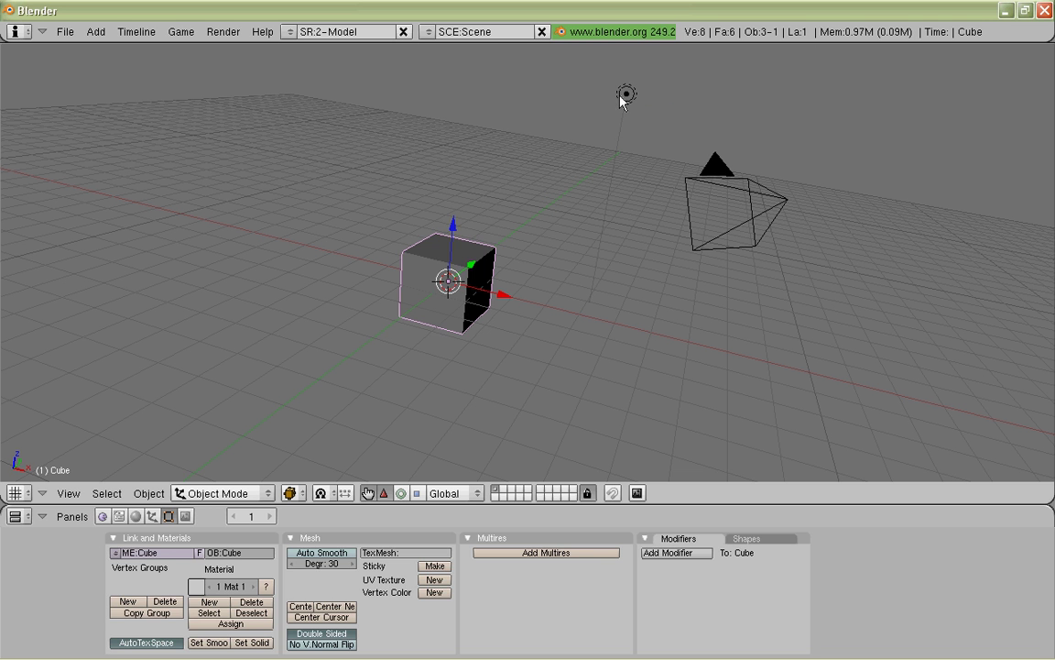
right_click(626, 93)
right_click(458, 277)
Step: Show the scene from the front and change the projection to orthographic
middle_drag(354, 214, 430, 303)
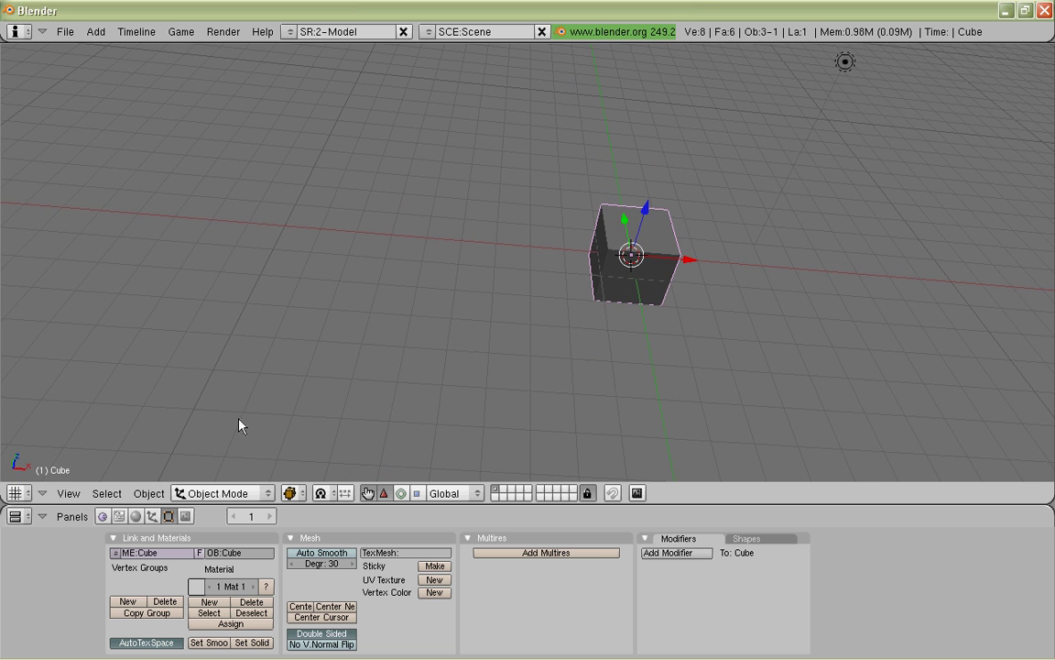
click(67, 492)
click(111, 344)
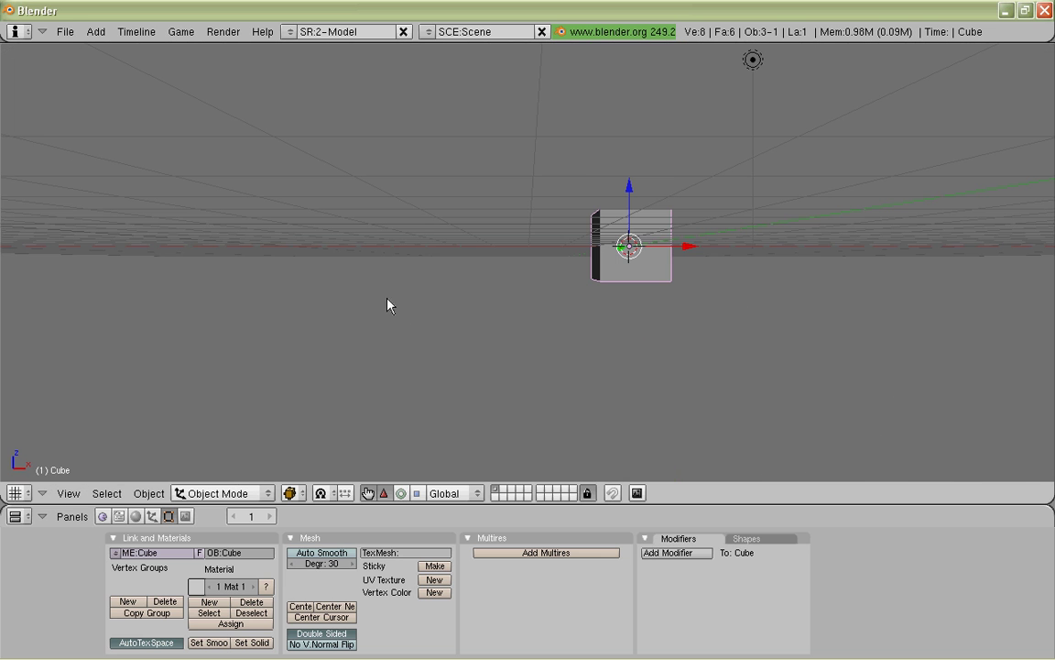
click(69, 498)
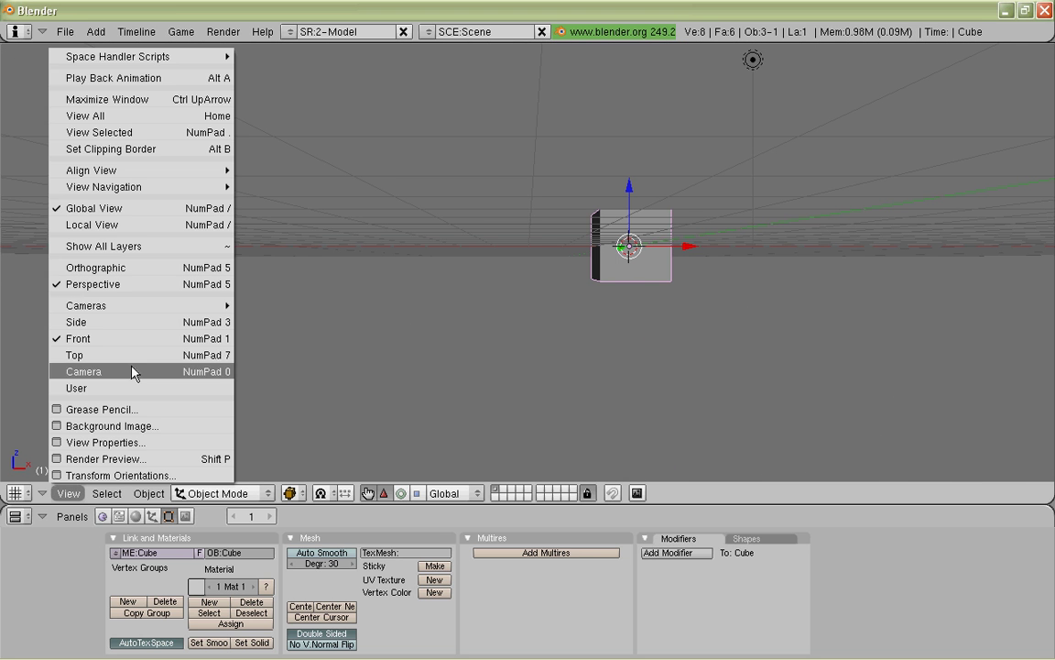
click(109, 273)
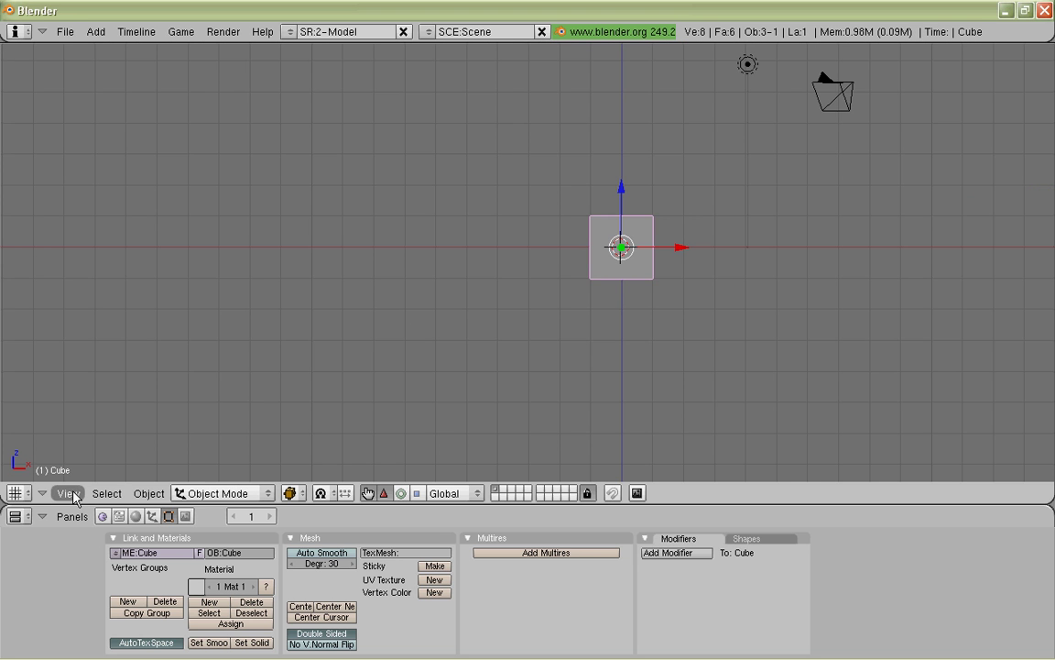
Step: Compare the orthographic and perspective projections of the scene from several angles
click(68, 493)
click(125, 273)
shift+middle_drag(537, 268, 492, 348)
click(68, 492)
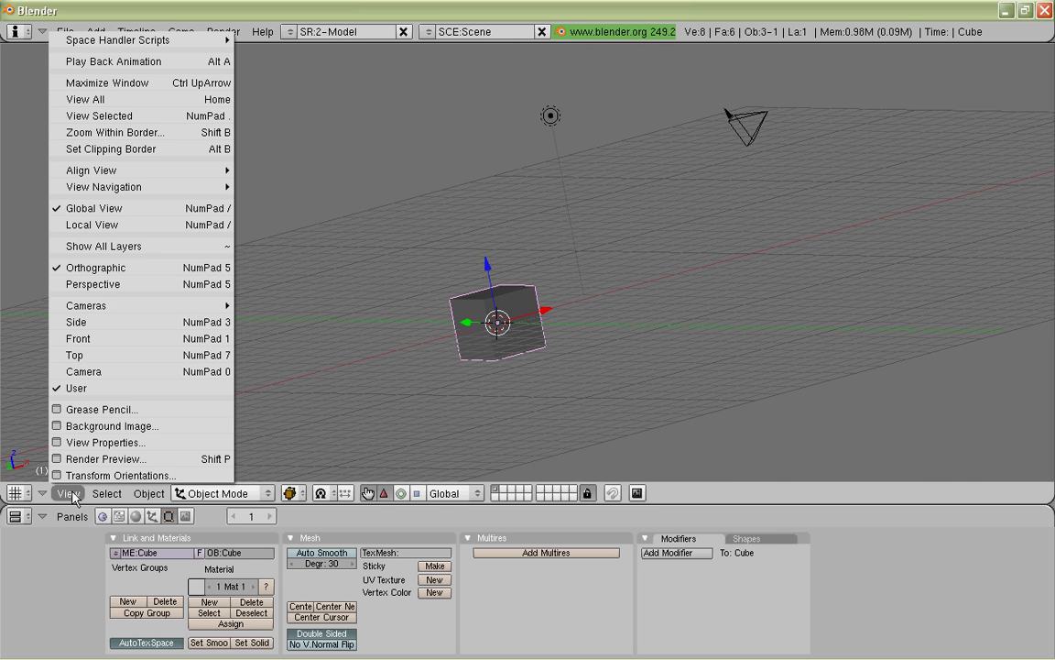
click(111, 284)
middle_drag(111, 293, 751, 208)
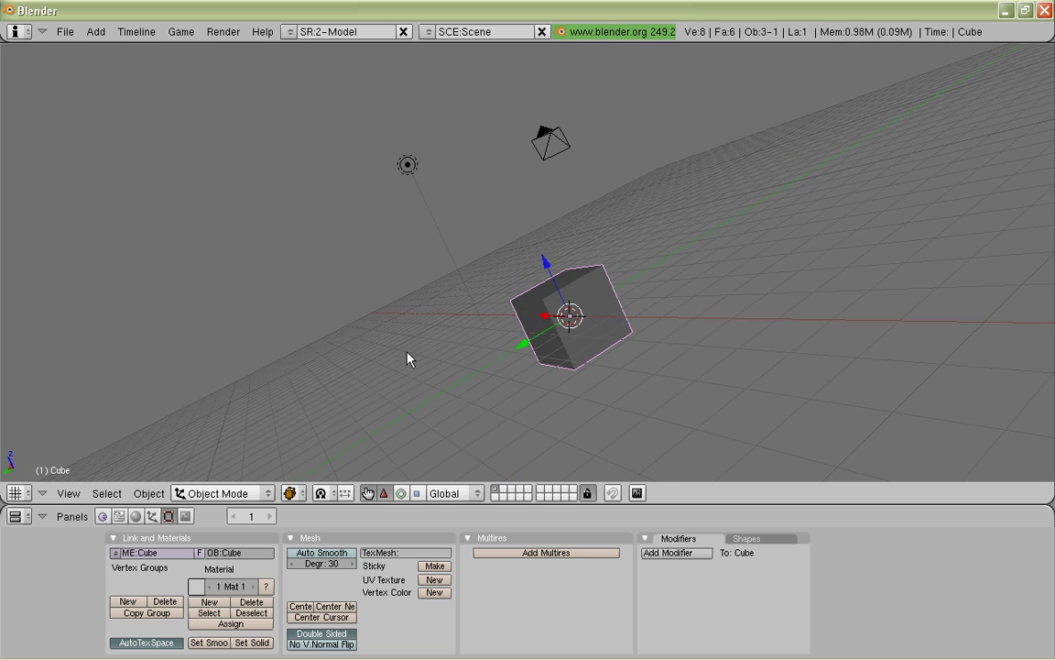
click(68, 493)
click(99, 273)
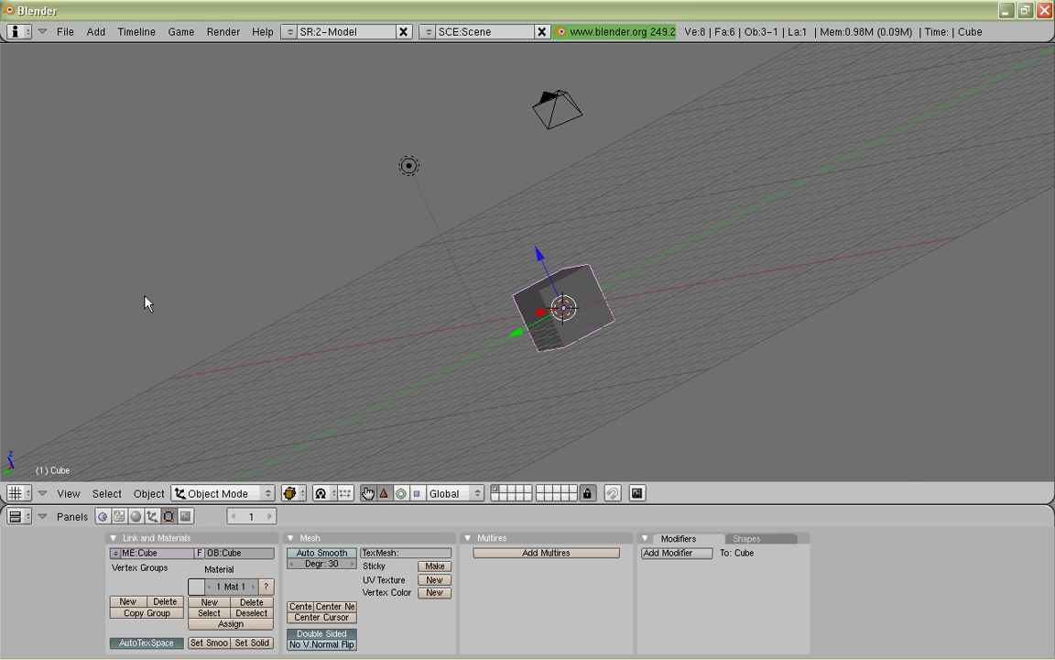
middle_drag(145, 304, 454, 169)
Step: Return to the front view and bring the cube, lamp and camera into sight
click(67, 493)
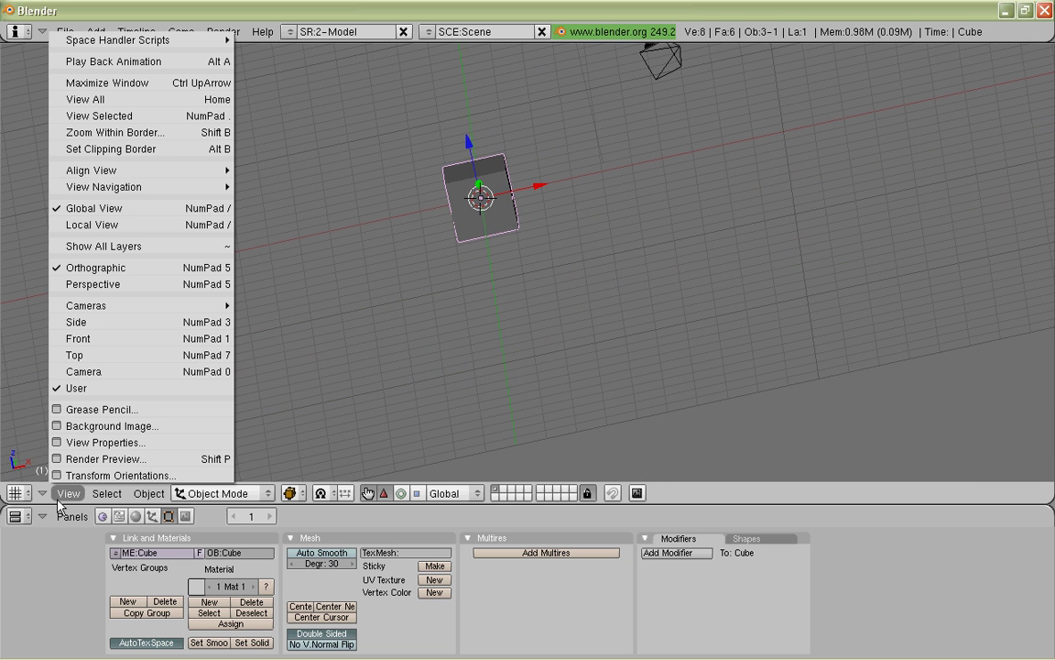
click(97, 338)
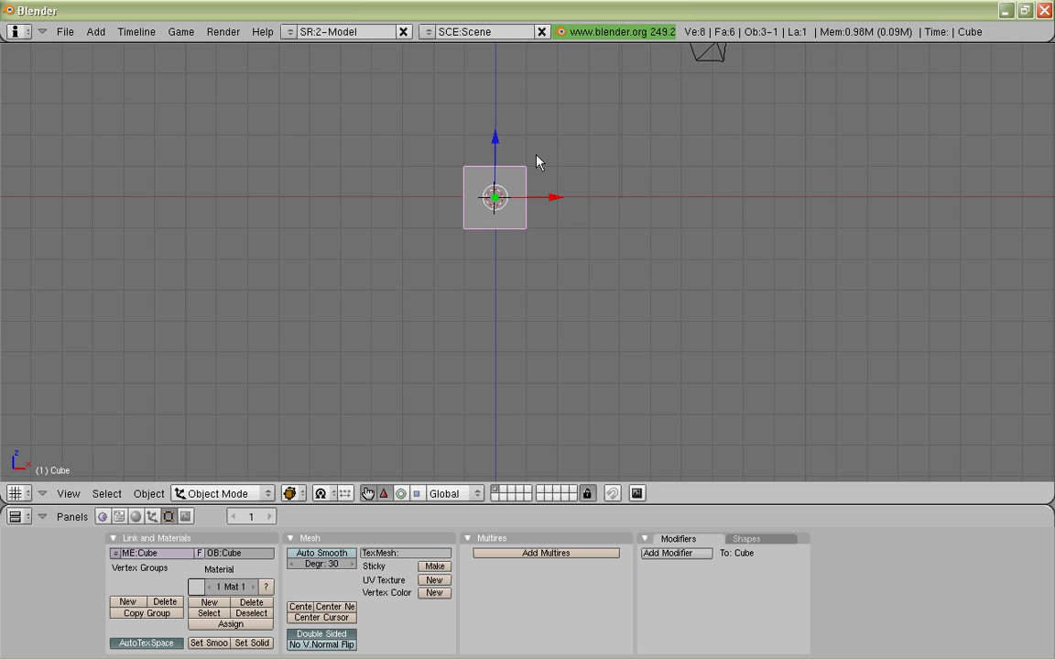
shift+middle_drag(538, 162, 597, 303)
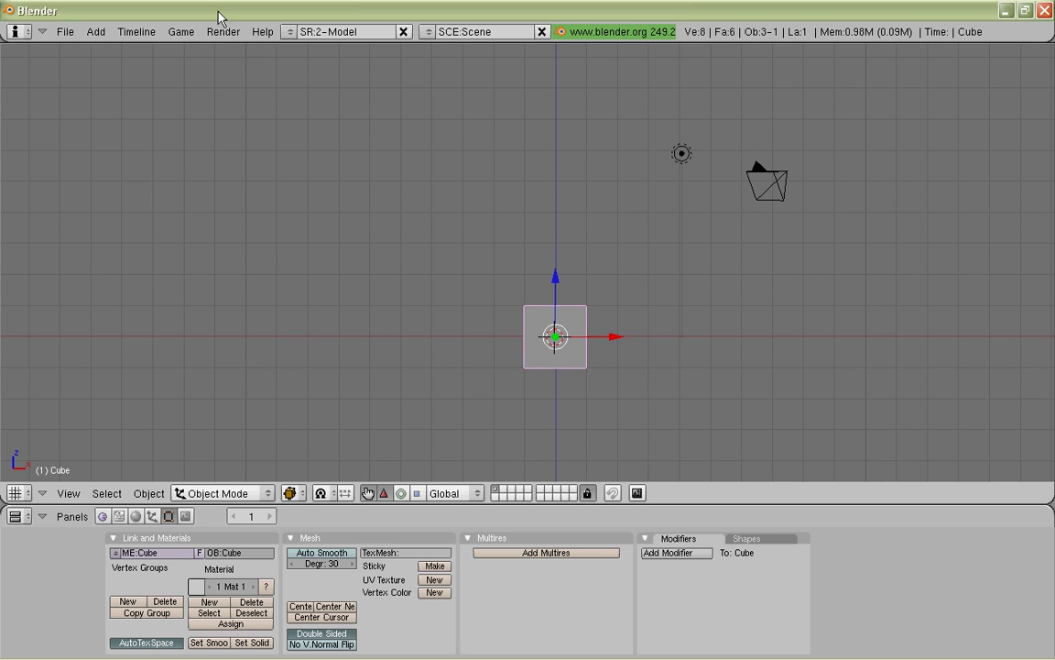
Step: Reset to a new default scene and move the cube slightly down along Y and right along X
click(57, 31)
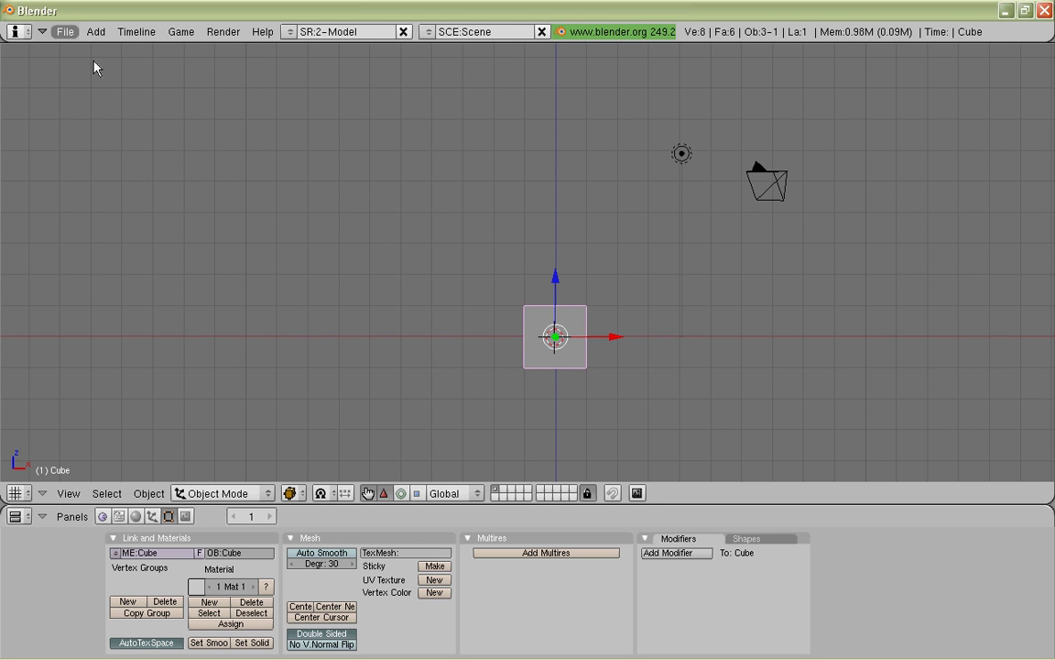
click(93, 62)
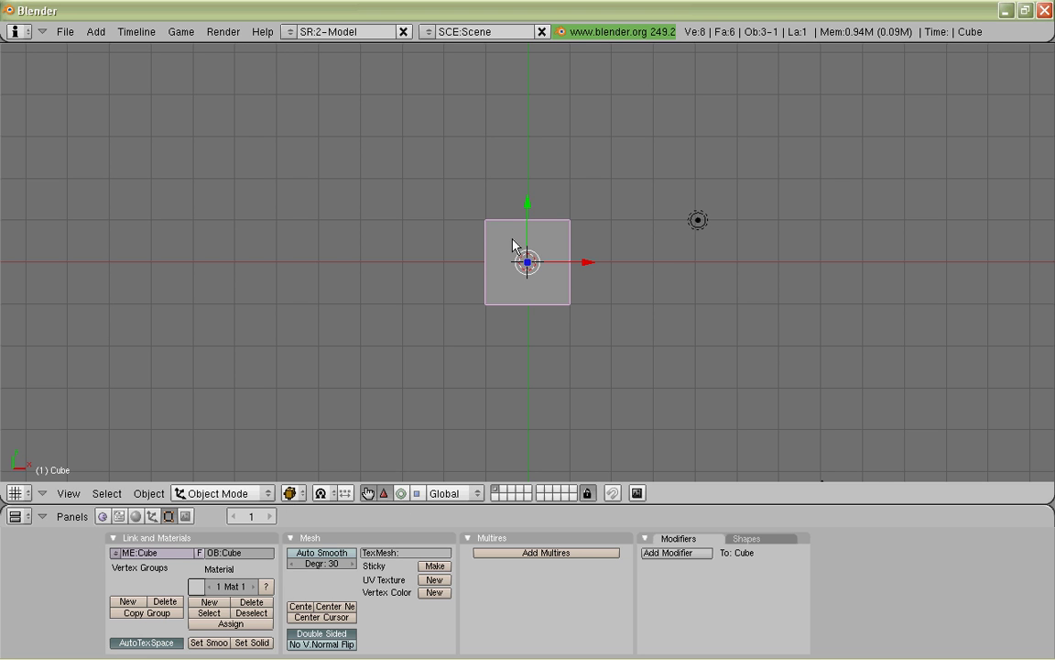
drag(530, 198, 531, 211)
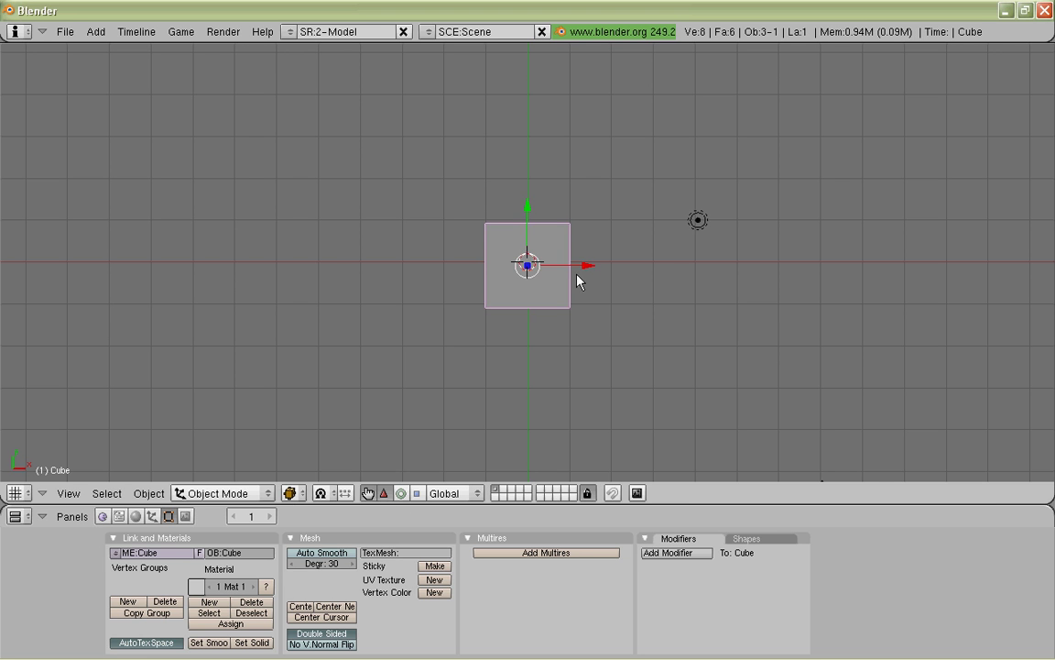
mouse_move(582, 272)
mouse_down()
mouse_move(653, 266)
mouse_move(572, 266)
mouse_up()
Step: In the front view, lower the cube along Z and shift it further right along X
click(68, 493)
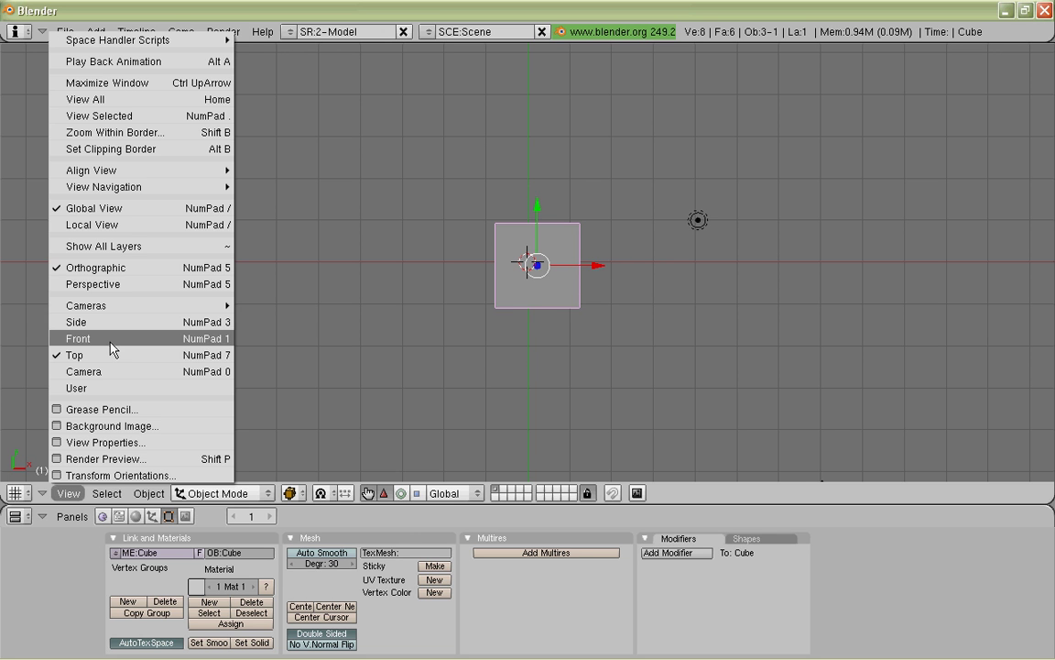
click(110, 340)
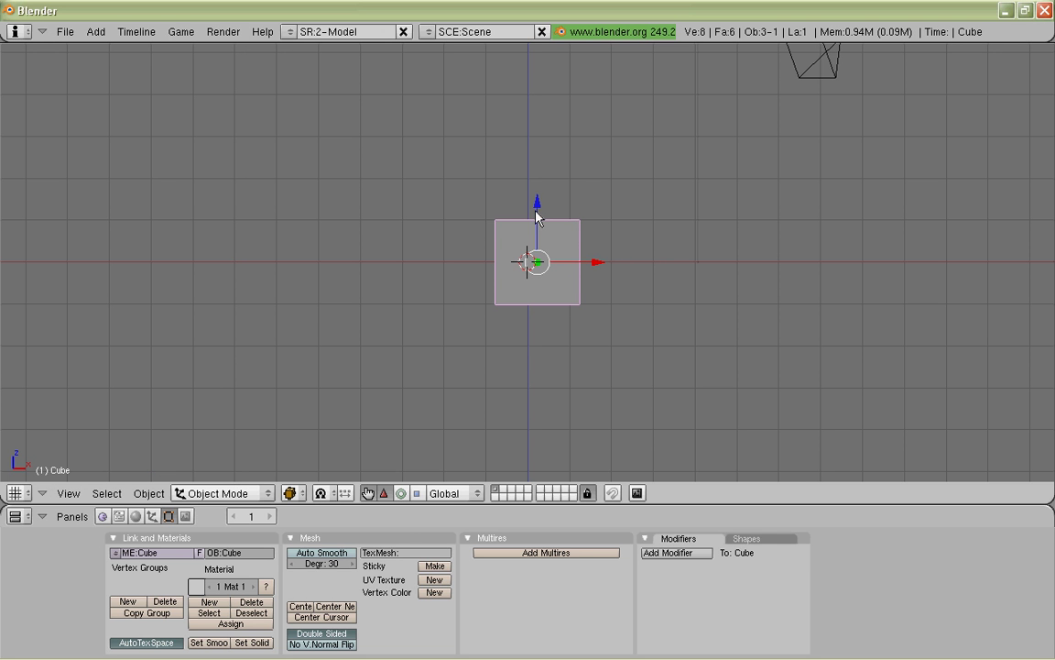
drag(536, 217, 679, 286)
middle_drag(678, 288, 518, 310)
drag(596, 329, 656, 311)
middle_drag(388, 291, 346, 264)
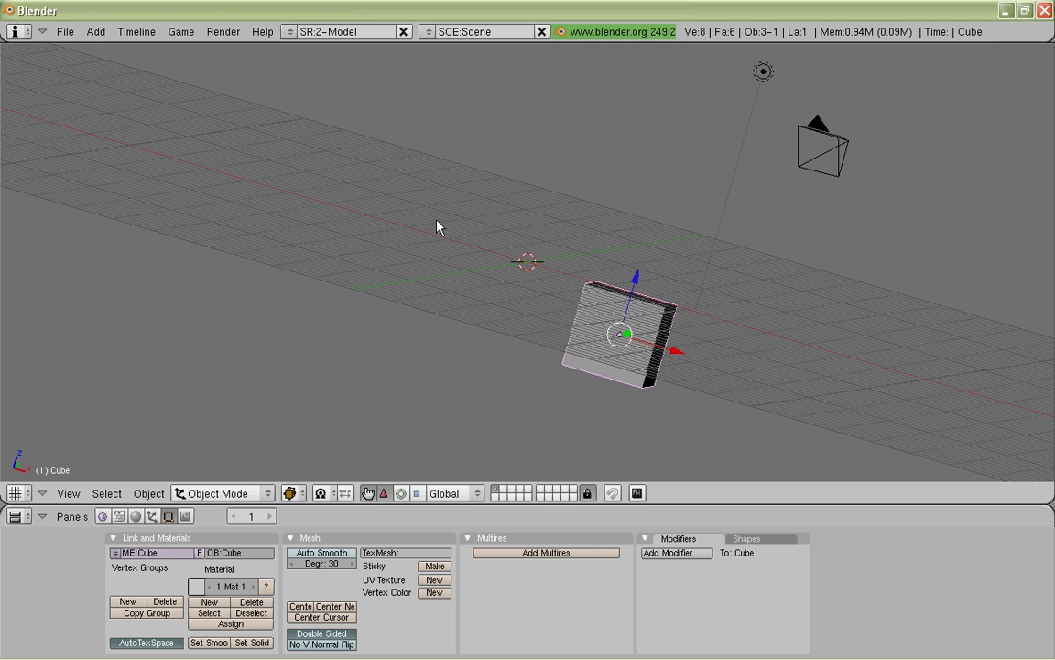
Step: Set the pivot point for transformations to the 3D Cursor
click(335, 496)
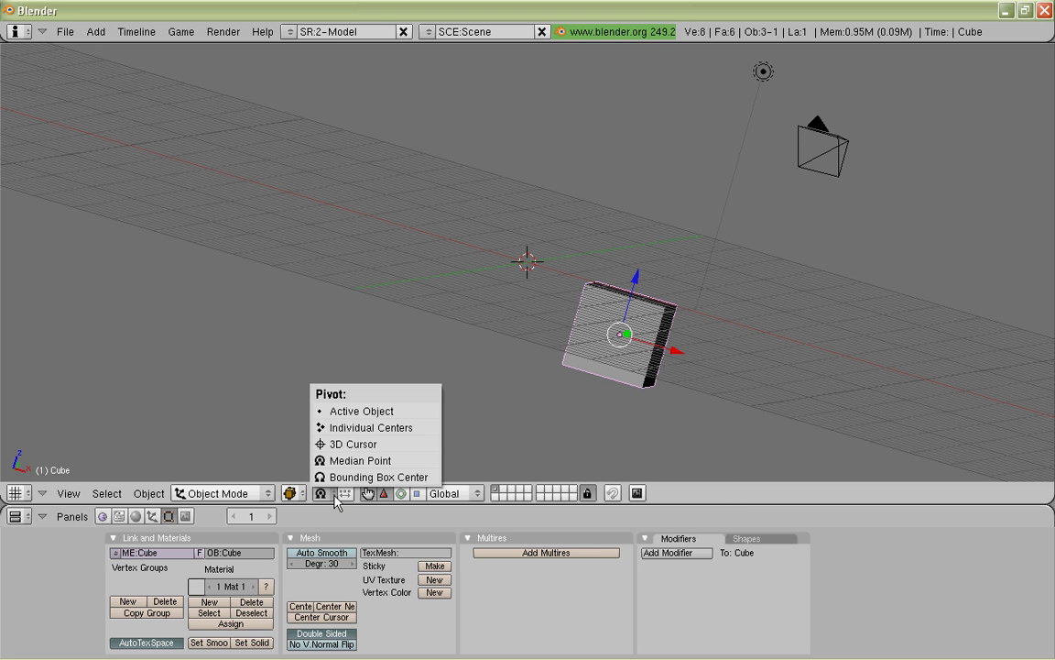
click(341, 444)
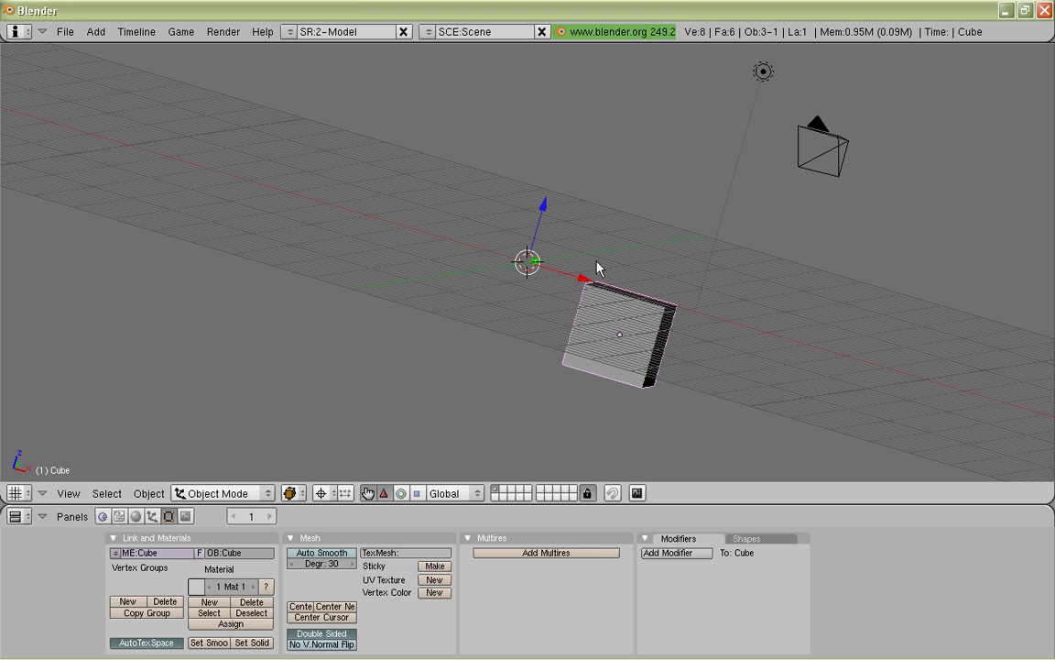
drag(598, 271, 619, 277)
Step: Try rotating the cube around the 3D cursor and undo the rotation
key(r)
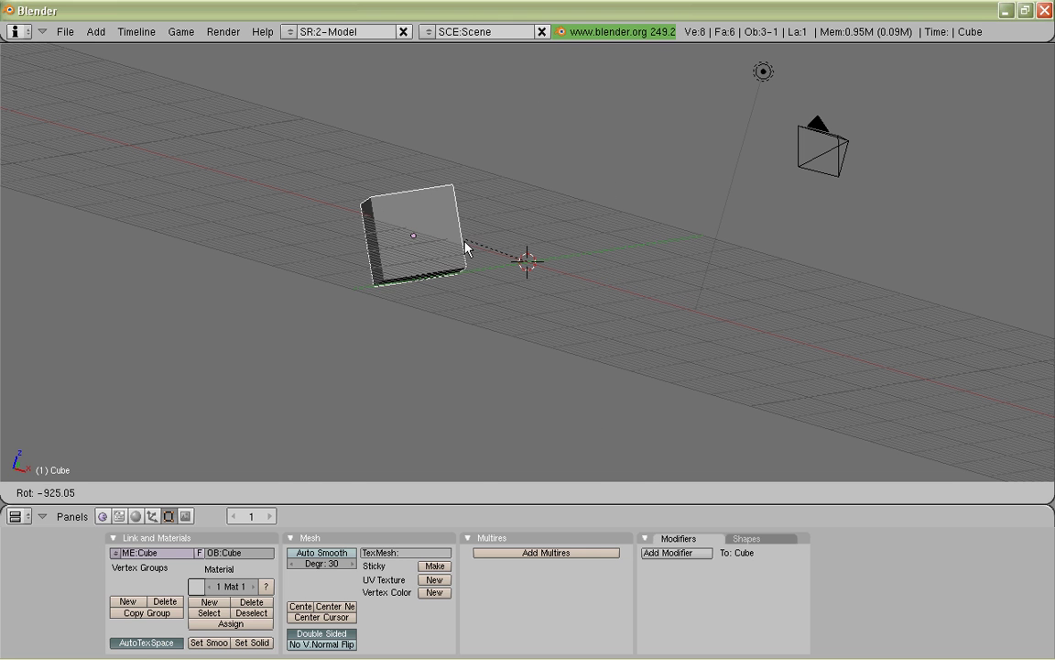
click(467, 245)
key(ctrl+z)
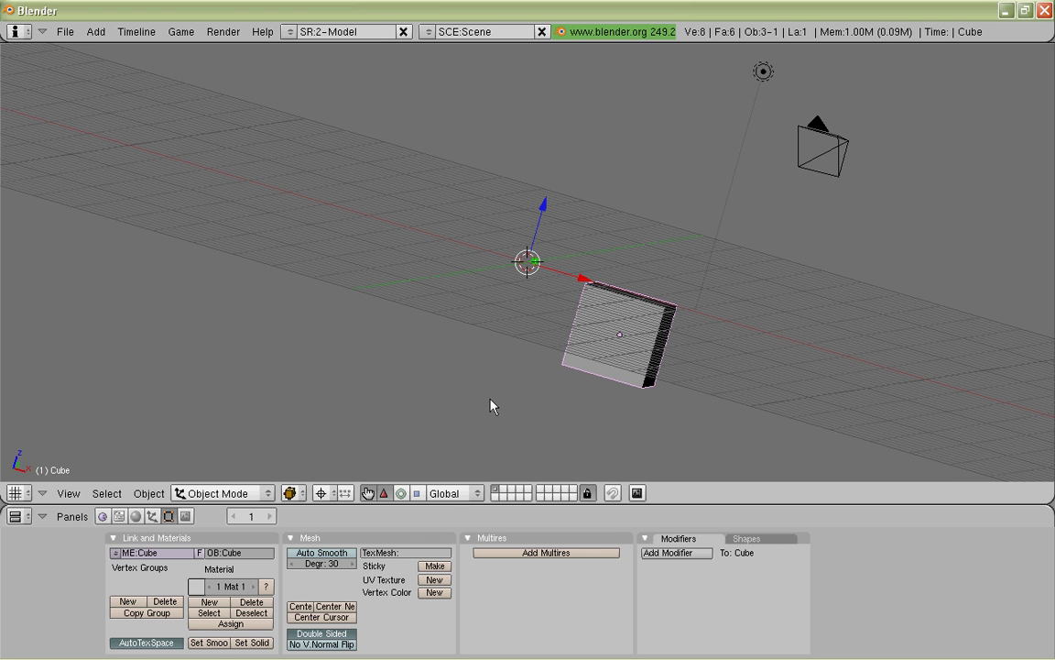
key(ctrl+shift+z)
key(ctrl+z)
middle_drag(365, 327, 413, 394)
middle_drag(209, 462, 226, 386)
middle_drag(389, 317, 374, 291)
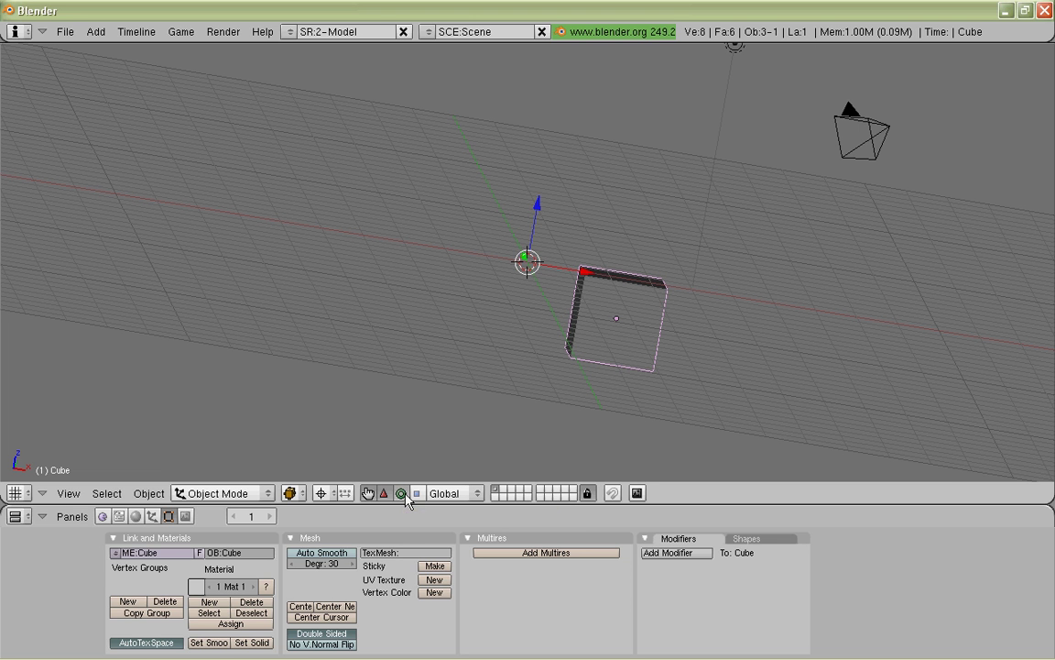
Step: Rotate the cube around the 3D cursor with the rotate manipulator, starting with the Z axis
click(402, 494)
drag(502, 252, 744, 198)
mouse_move(586, 272)
mouse_down()
mouse_move(539, 269)
mouse_move(581, 276)
mouse_up()
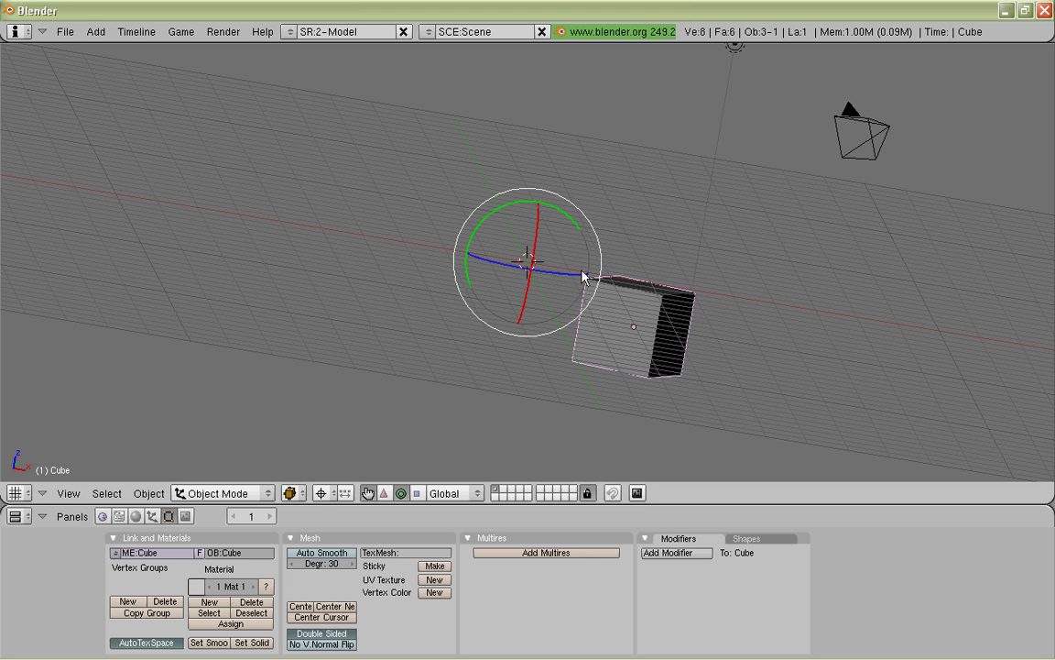
drag(481, 207, 742, 283)
Step: Switch to the scale manipulator, try scaling the cube relative to the 3D cursor, and undo the scaling
click(416, 493)
key(Escape)
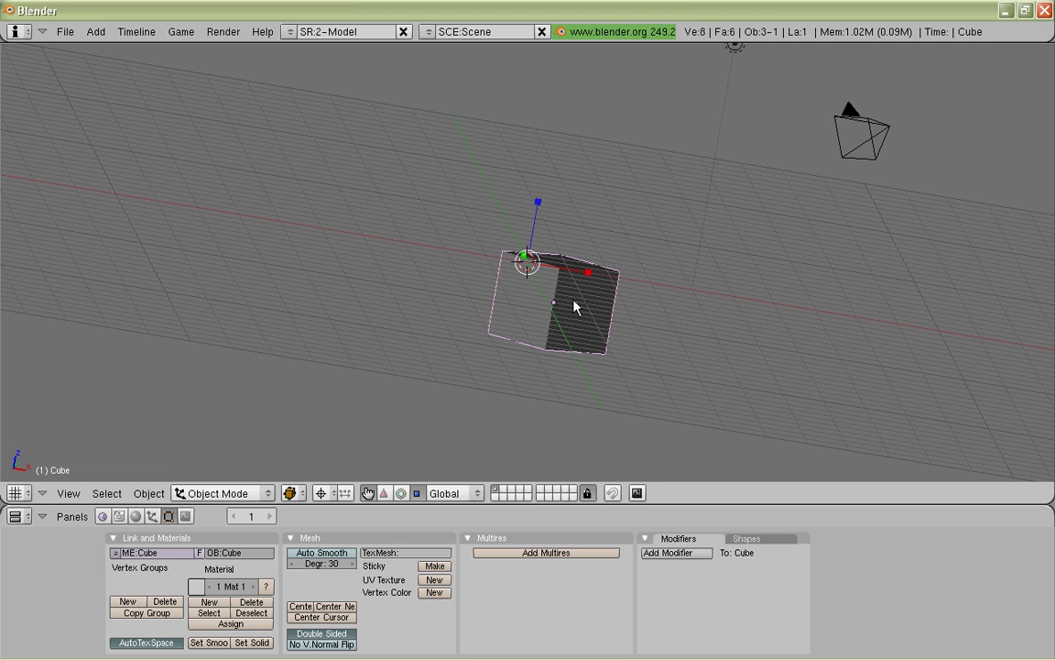
key(s)
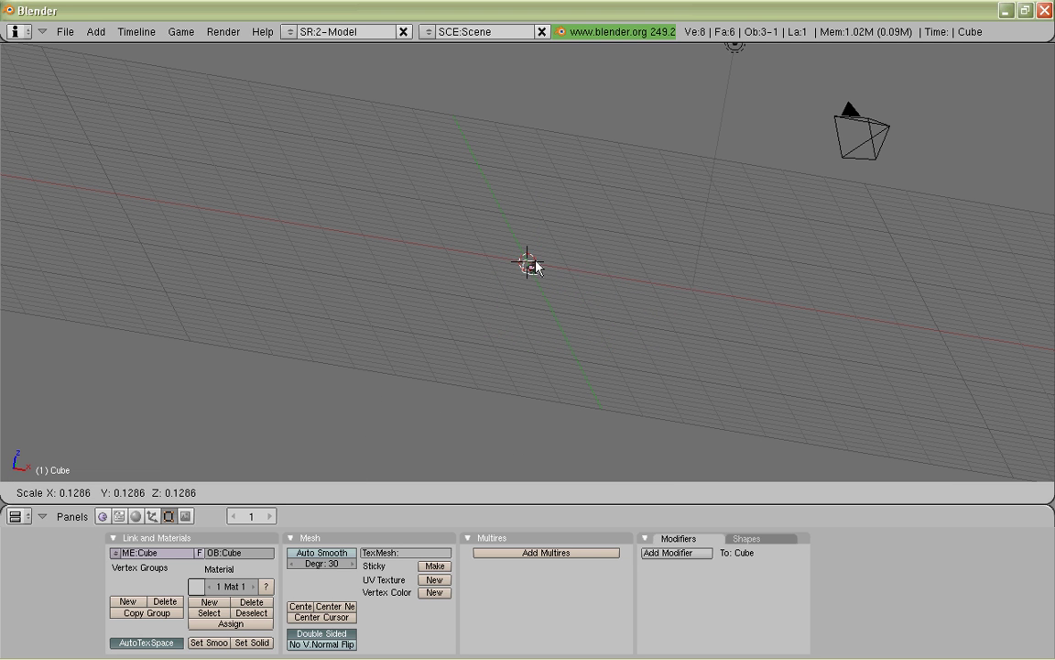
click(536, 267)
key(s)
click(650, 248)
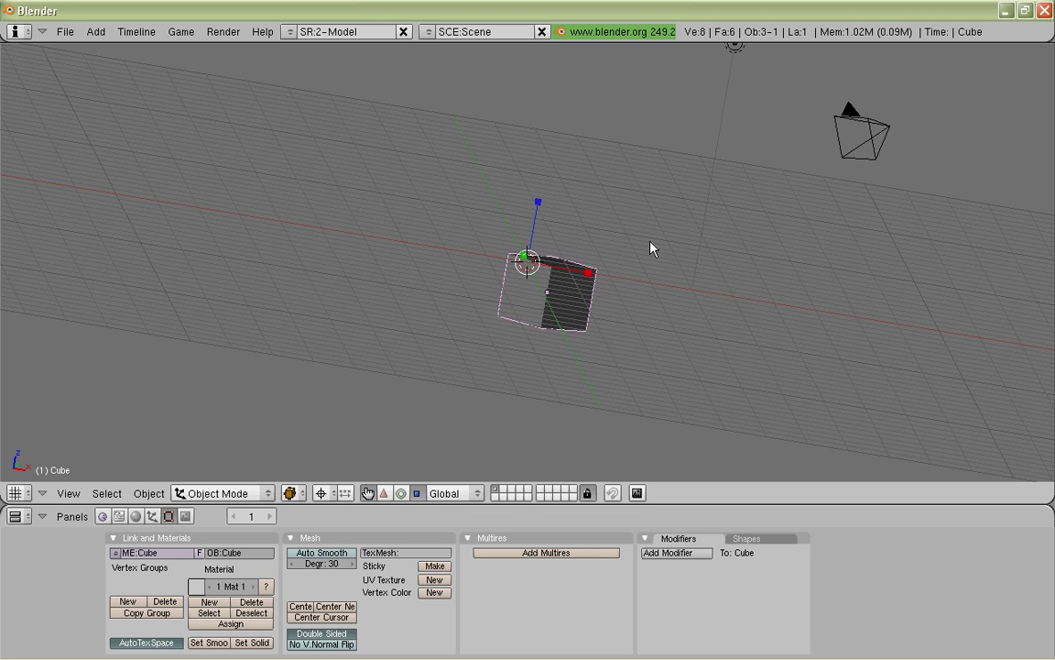
key(ctrl+z)
key(ctrl+z)
Step: Try rotating the cube around the 3D cursor and moving it freely, discarding both changes
key(r)
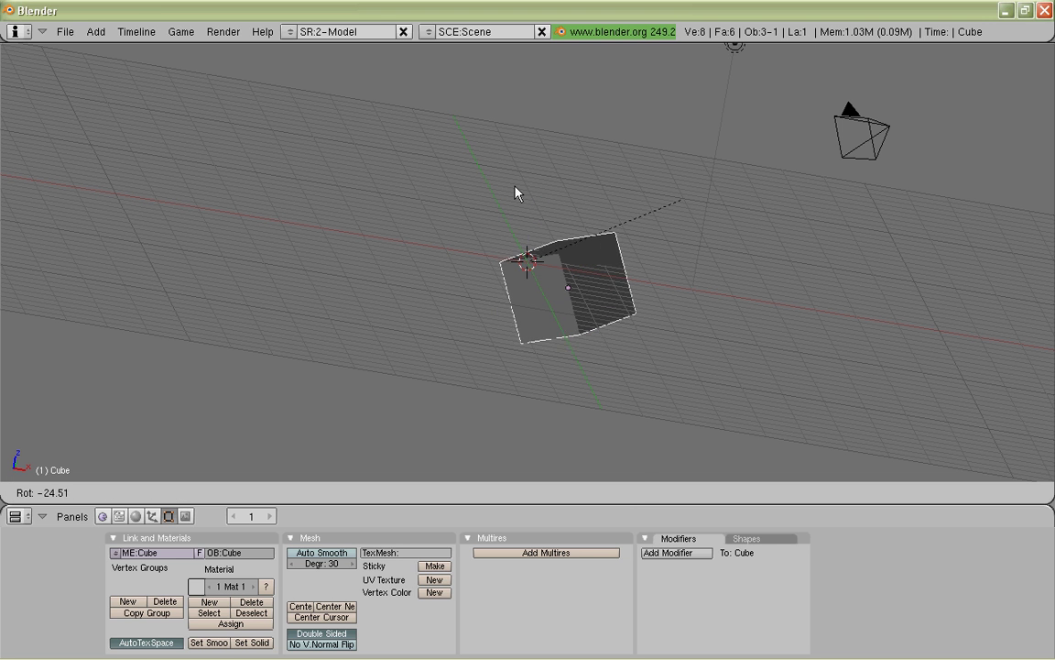
click(537, 209)
key(ctrl+z)
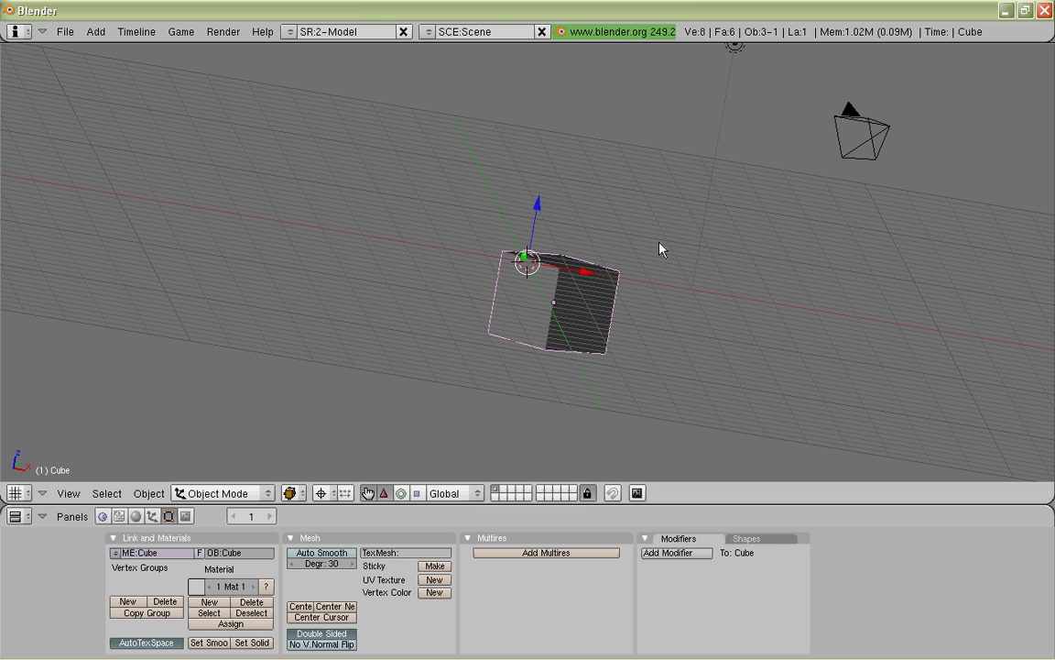
key(g)
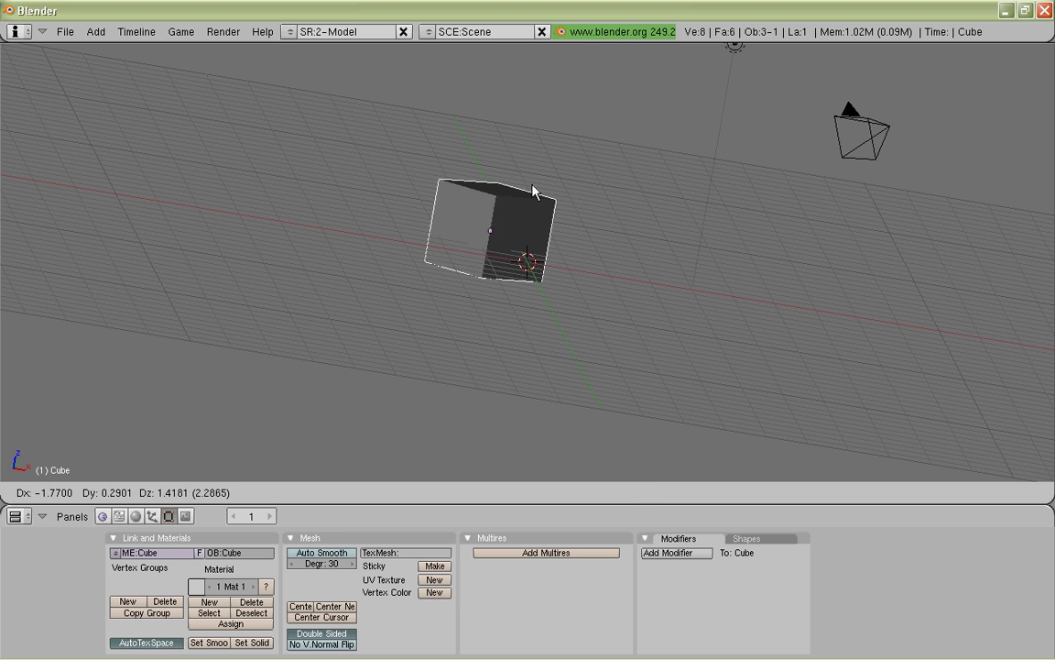
key(Escape)
Step: Discard the current scene and reset to a new default scene
middle_drag(443, 218, 559, 321)
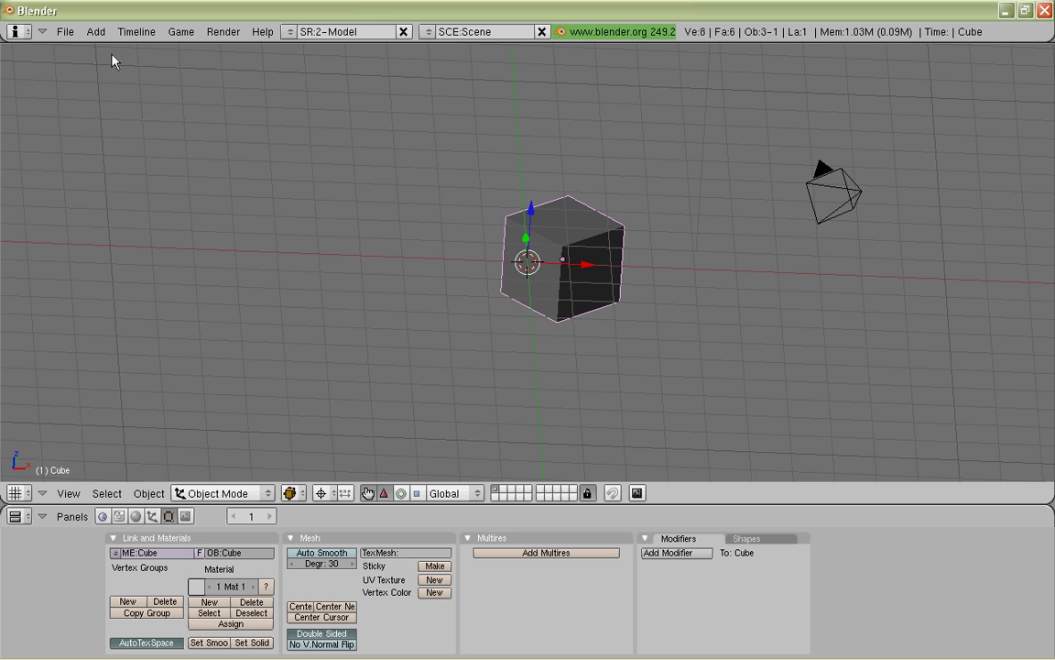
click(65, 31)
click(71, 47)
click(74, 44)
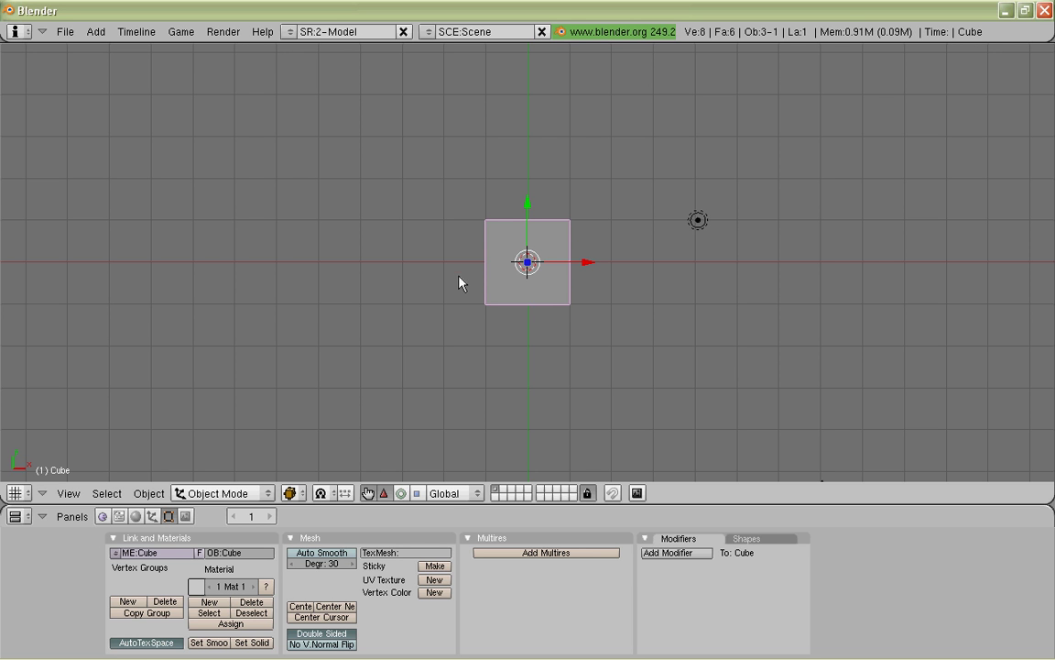
click(269, 493)
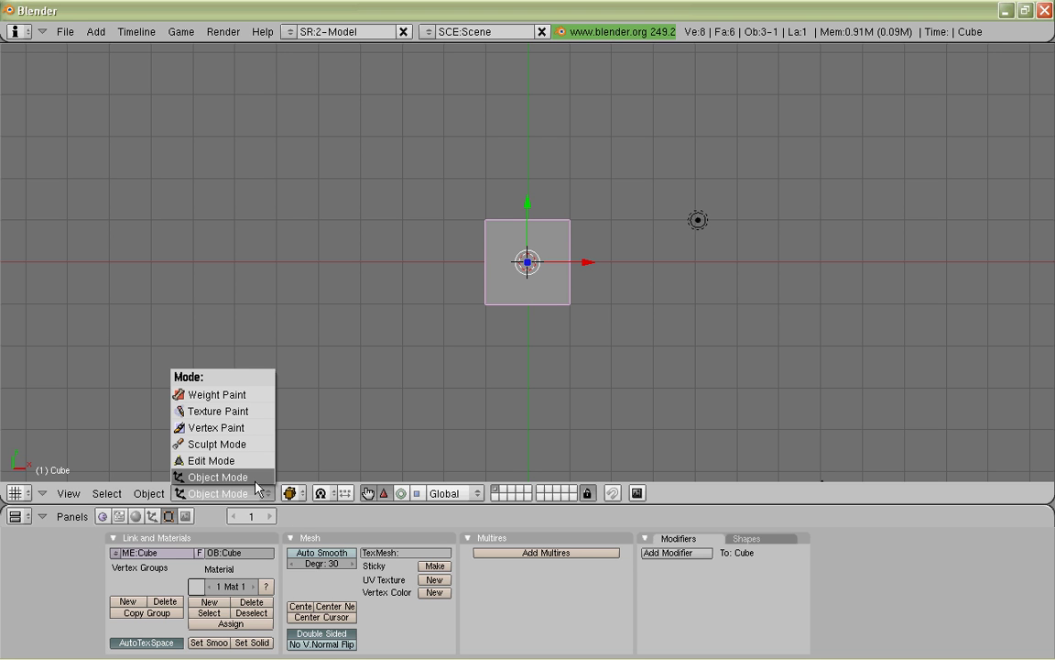
click(169, 557)
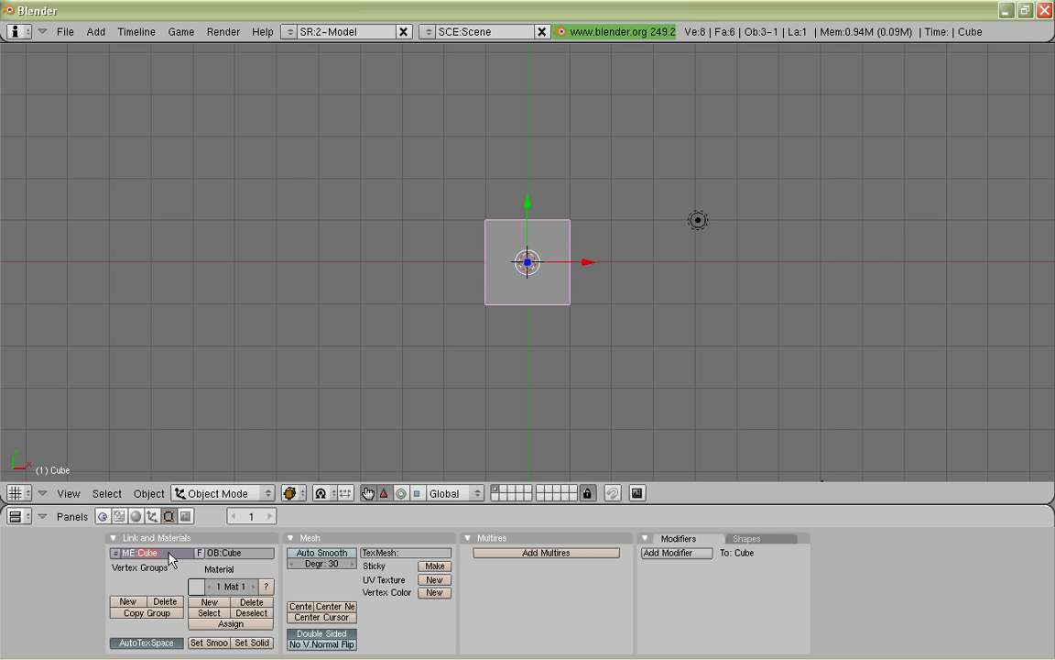
click(261, 555)
text(Cube)
key(Return)
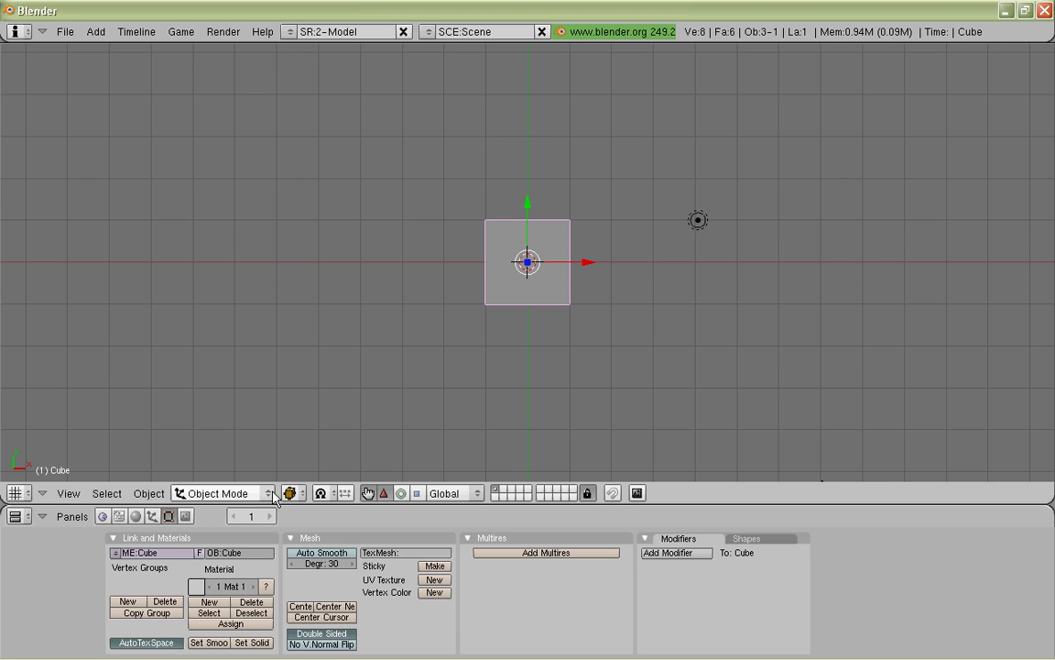
Step: Switch the default cube from Object Mode to Edit Mode
click(220, 493)
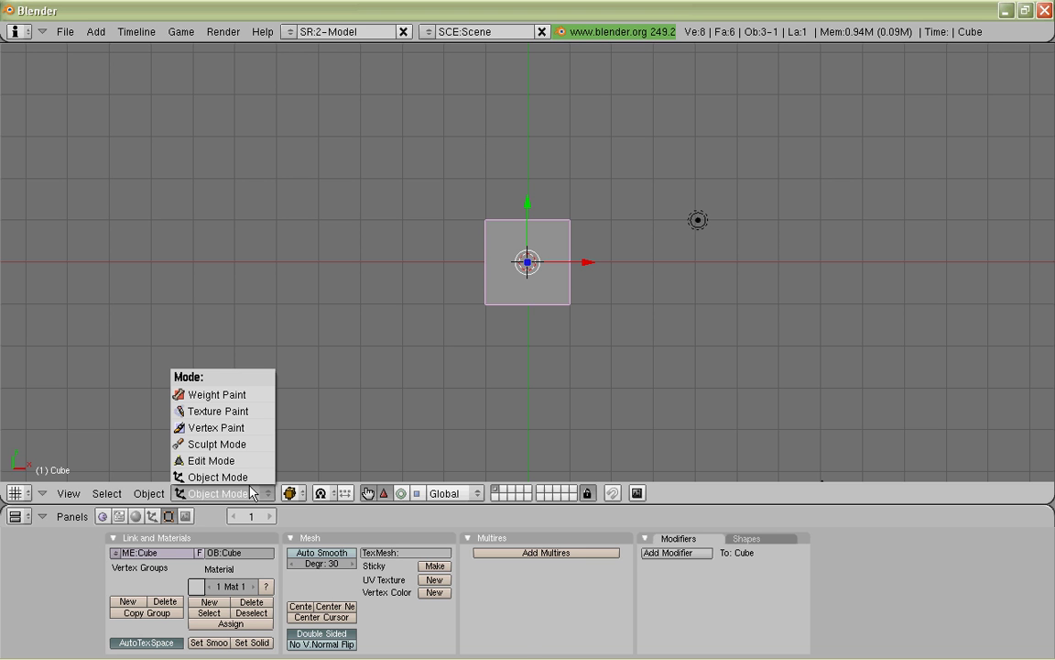
click(217, 463)
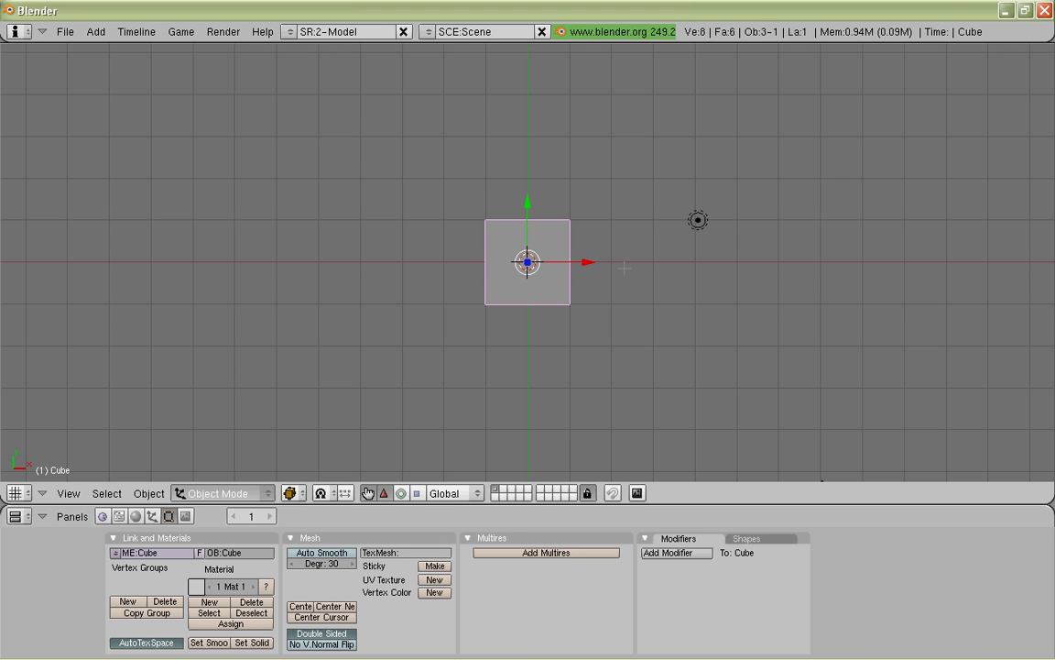
key(Tab)
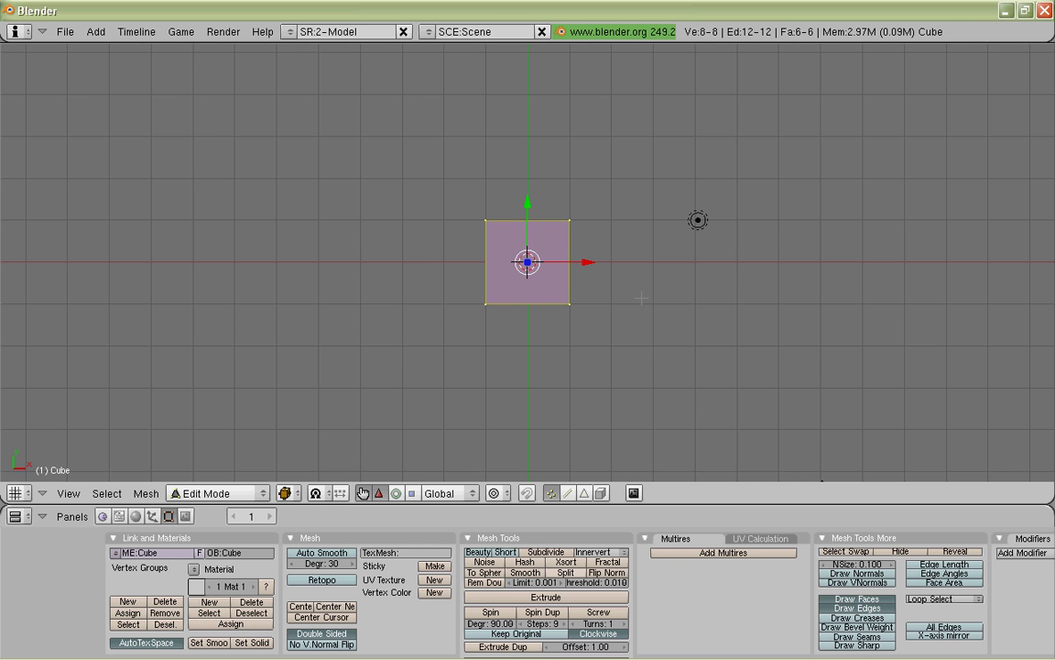
Step: Try moving a single corner vertex of the cube far outward and rotating it, and undo the change
middle_drag(643, 297, 581, 372)
key(KP_1)
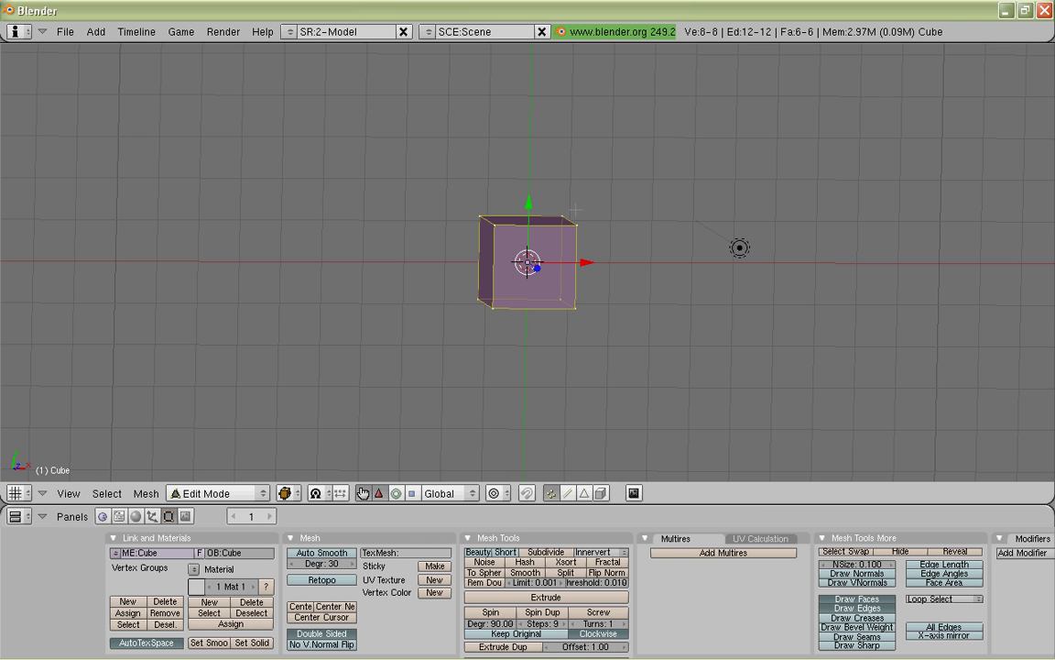
right_click(576, 224)
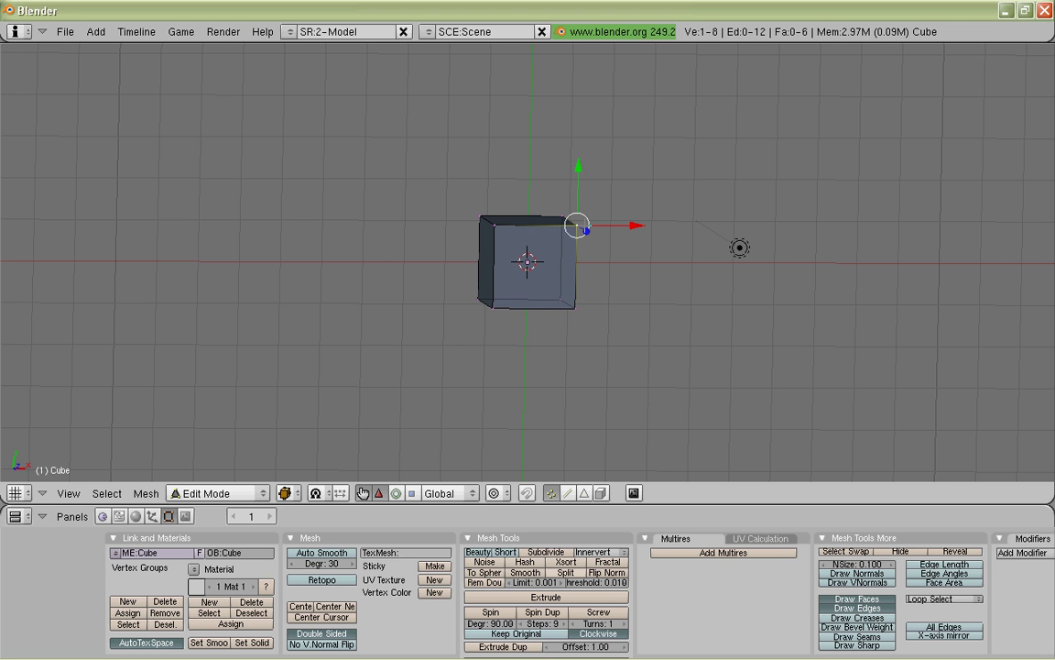
key(g)
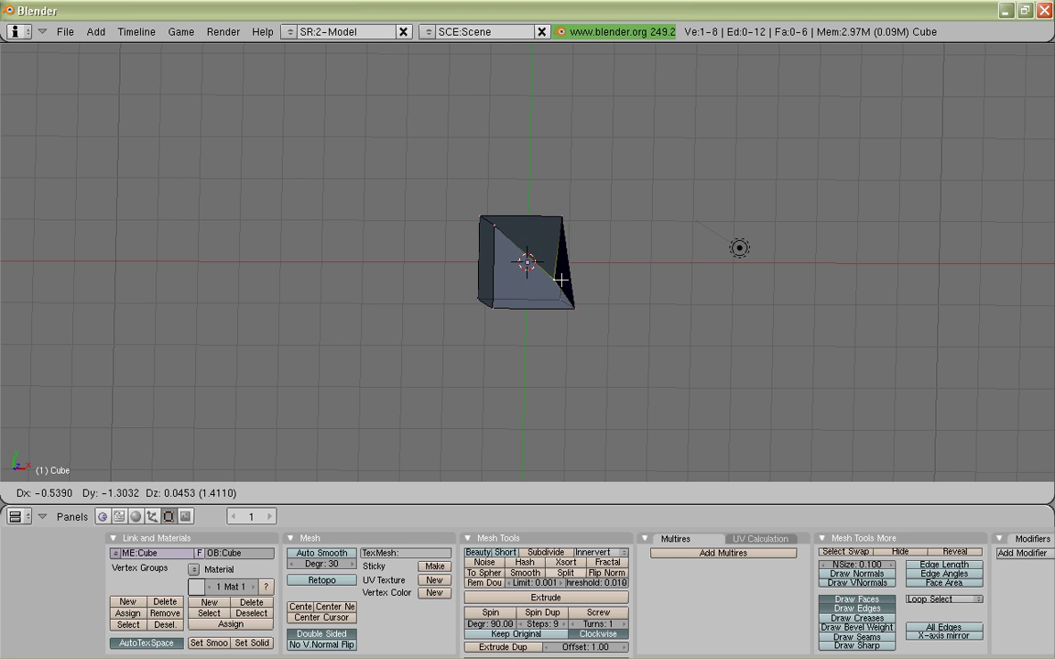
click(763, 189)
key(r)
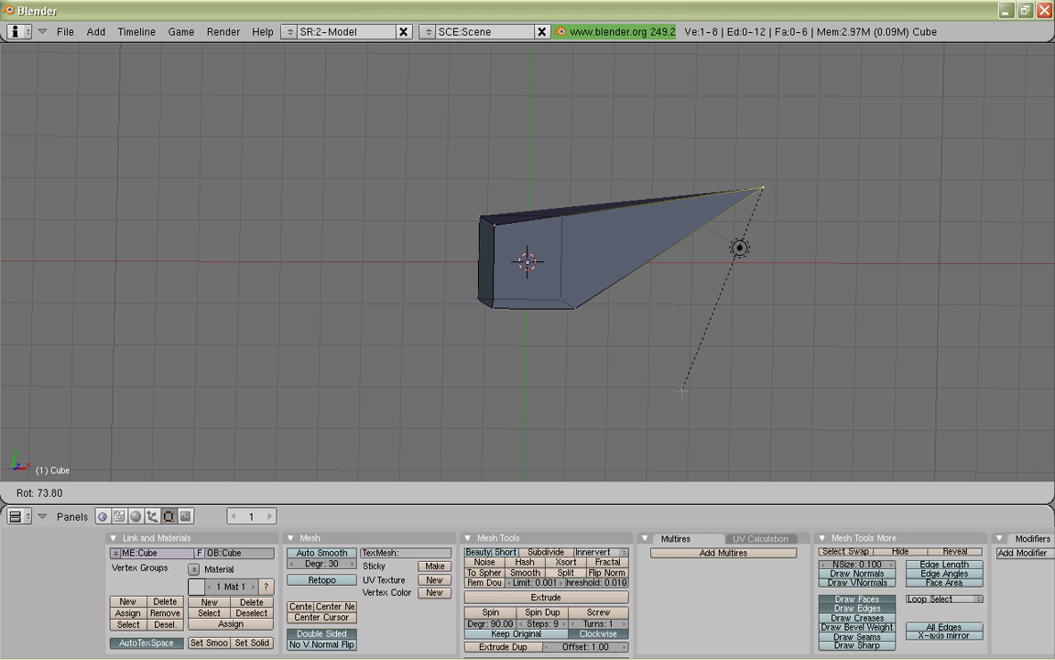
click(813, 188)
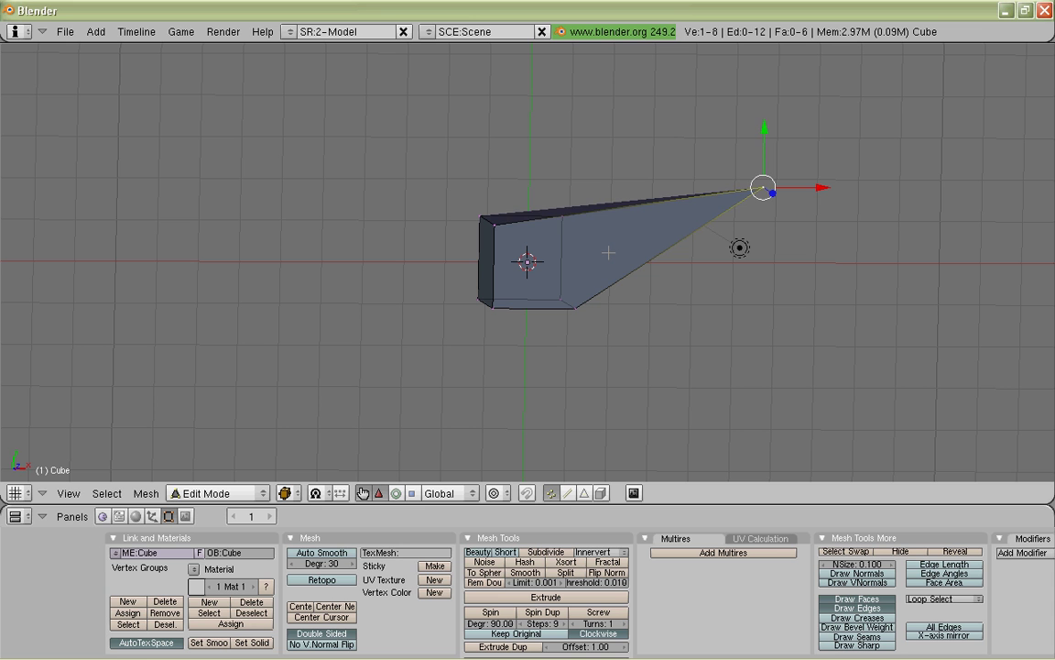
key(ctrl+z)
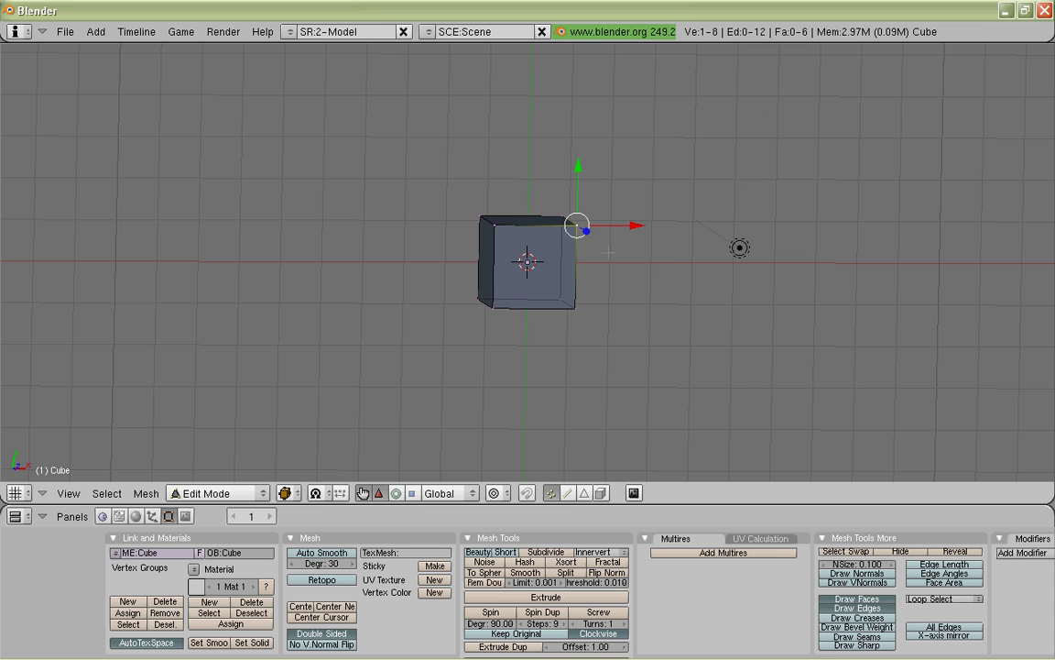
Step: Select the four corner vertices of the cube's face on the positive Y side
shift+right_click(493, 223)
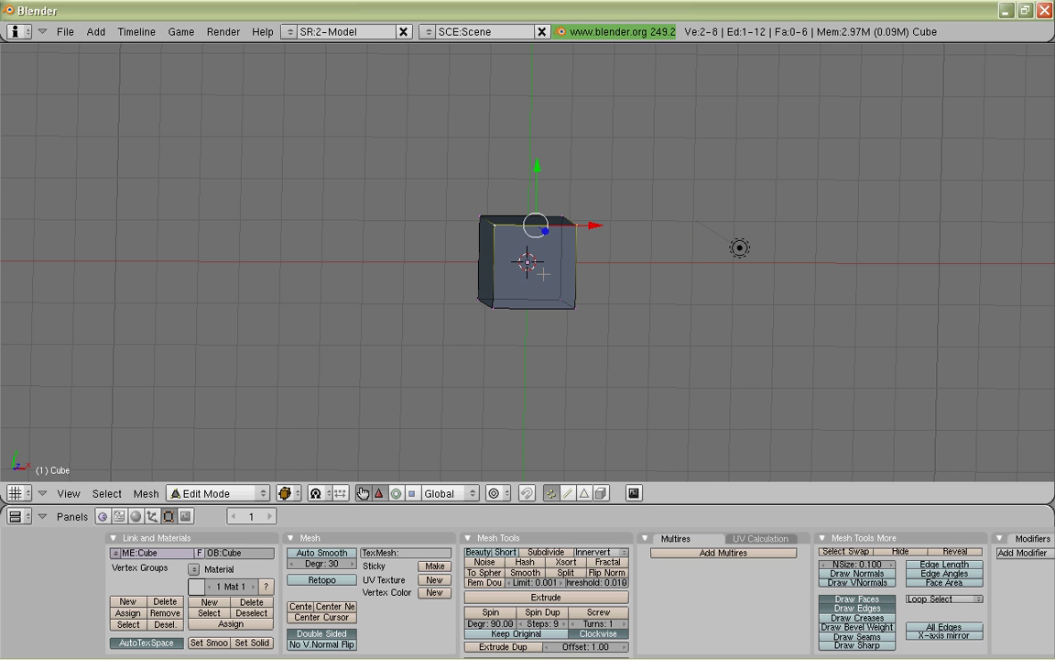
middle_drag(655, 257, 636, 295)
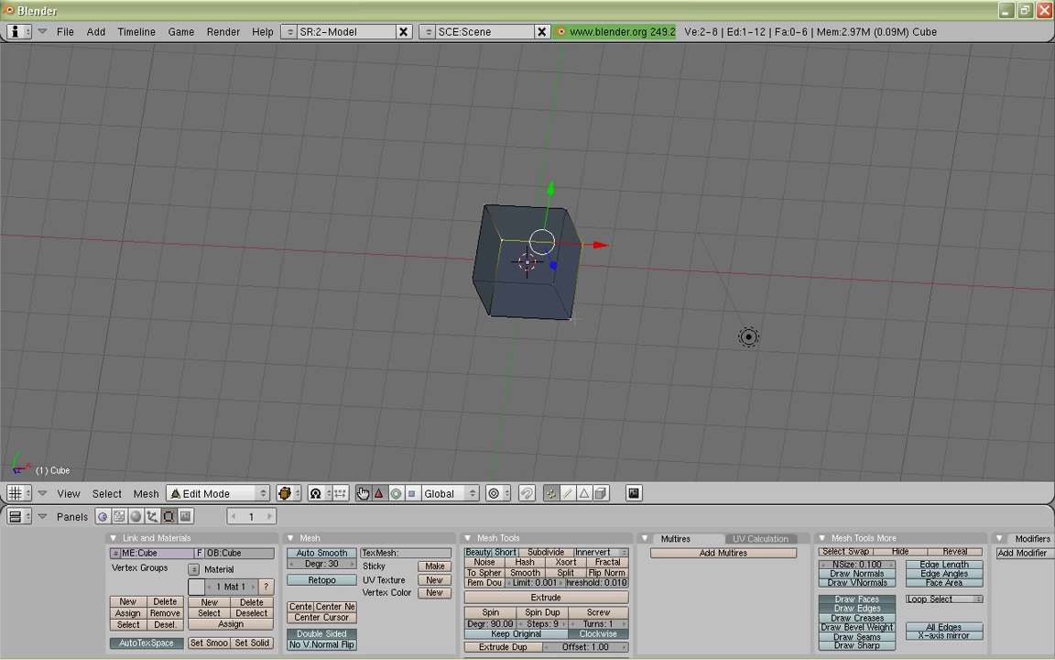
right_click(578, 318)
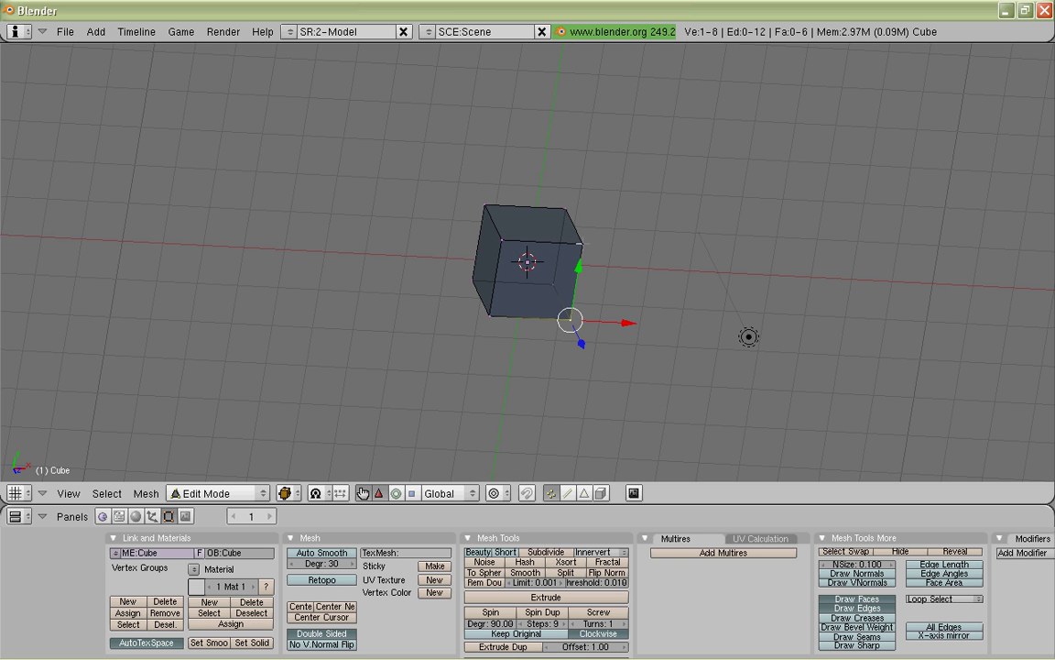
right_click(584, 244)
shift+right_click(504, 238)
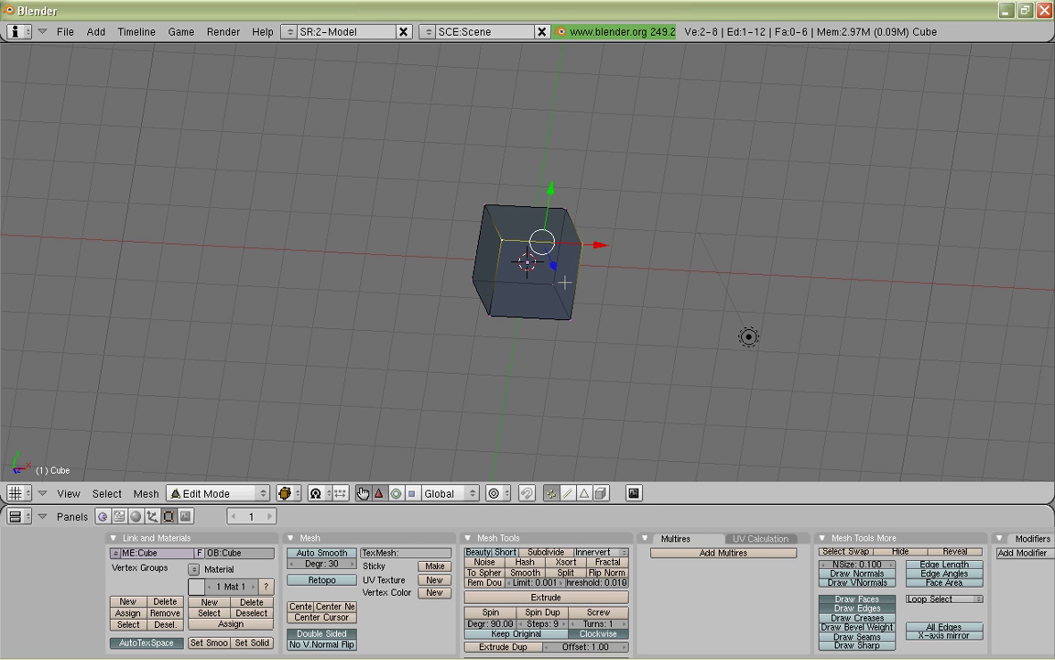
shift+right_click(486, 205)
shift+right_click(568, 209)
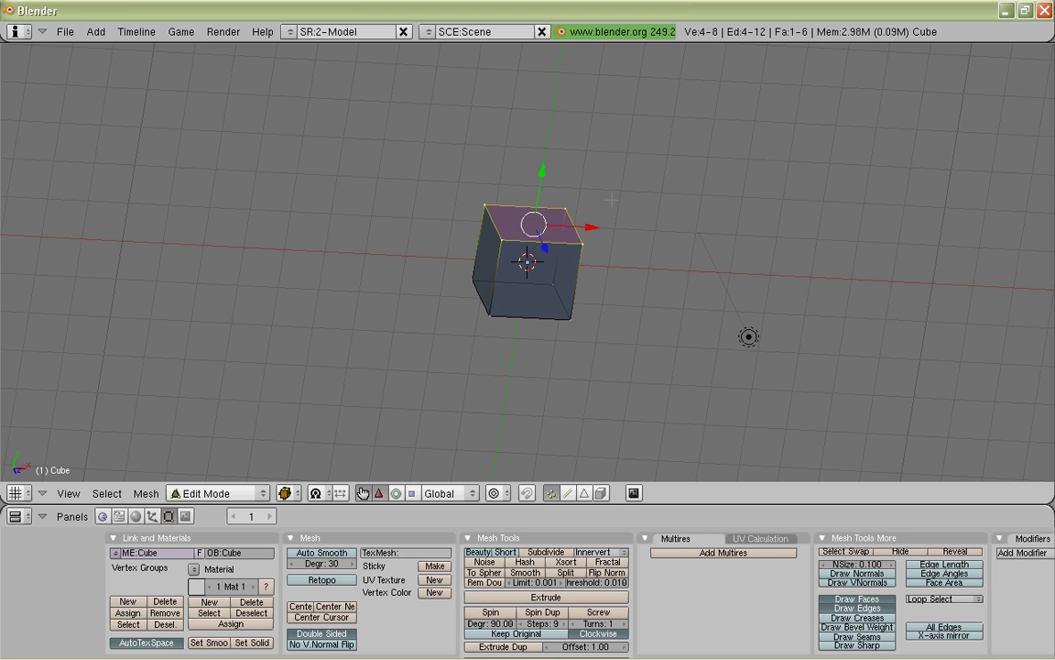
Step: Try rotating the selected face in the current tilted view and undo the rotation
key(r)
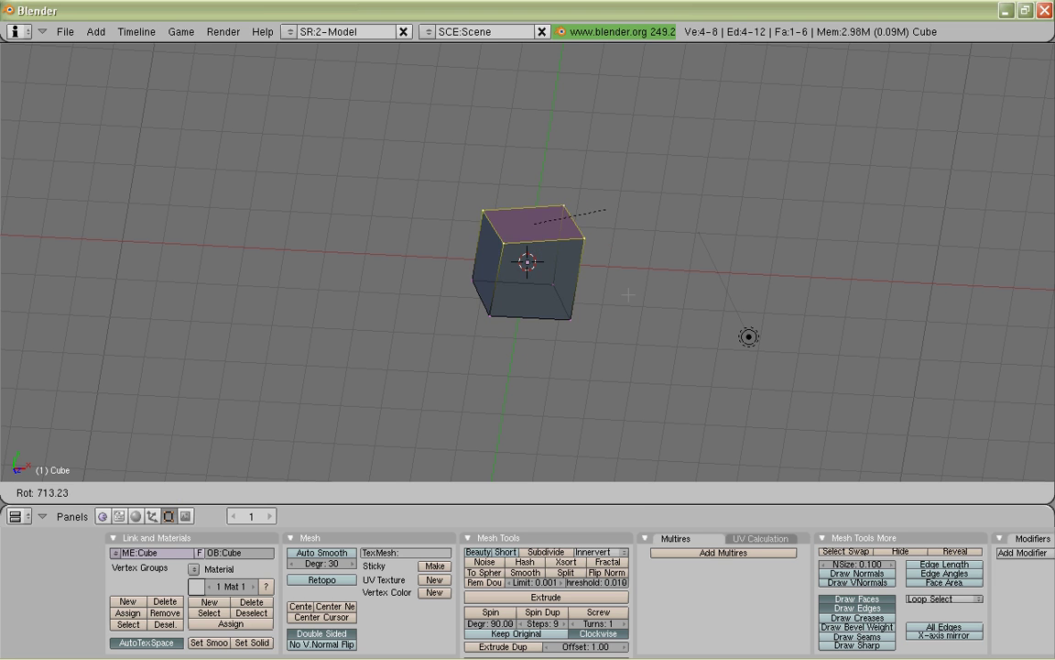
click(539, 234)
key(ctrl+z)
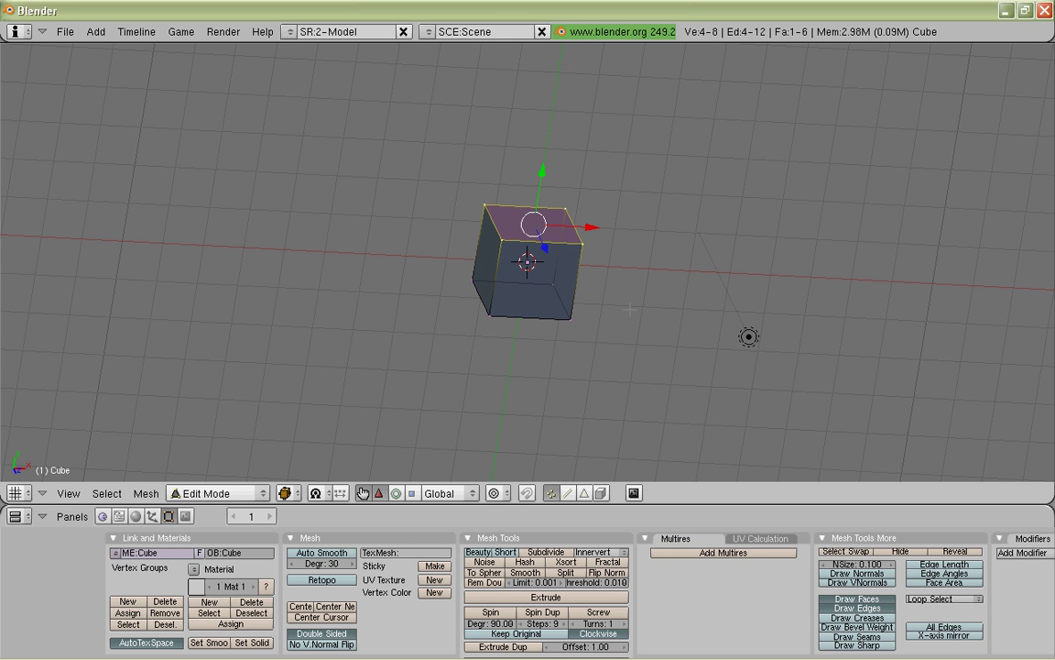
Step: Try rotating the selected face from other viewing angles and undo the rotation
middle_drag(533, 306, 685, 279)
key(r)
key(Escape)
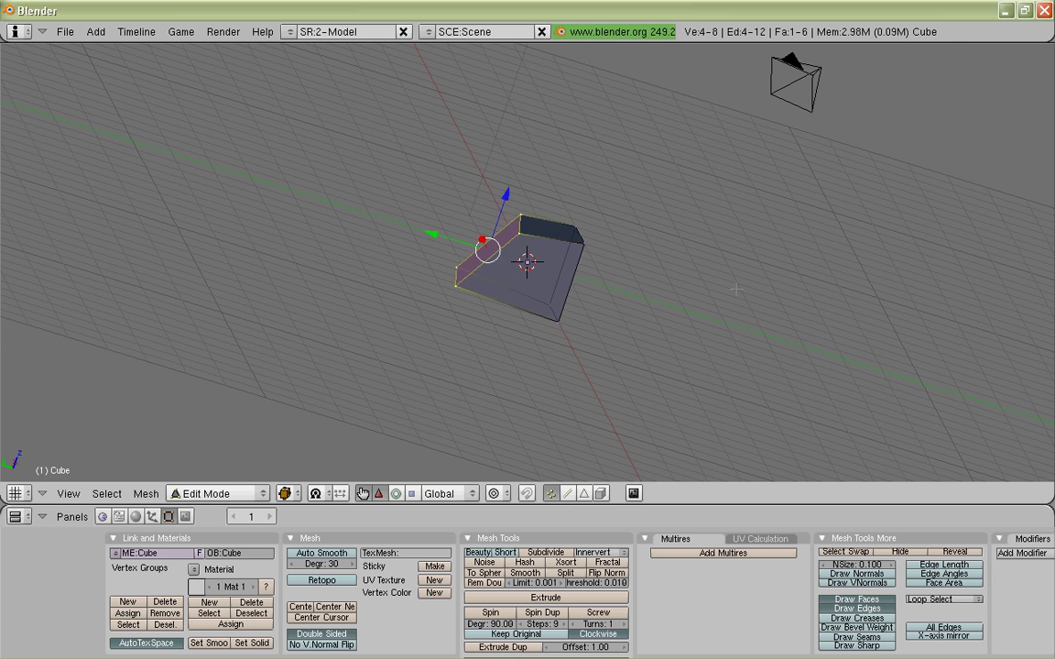
key(KP_7)
key(r)
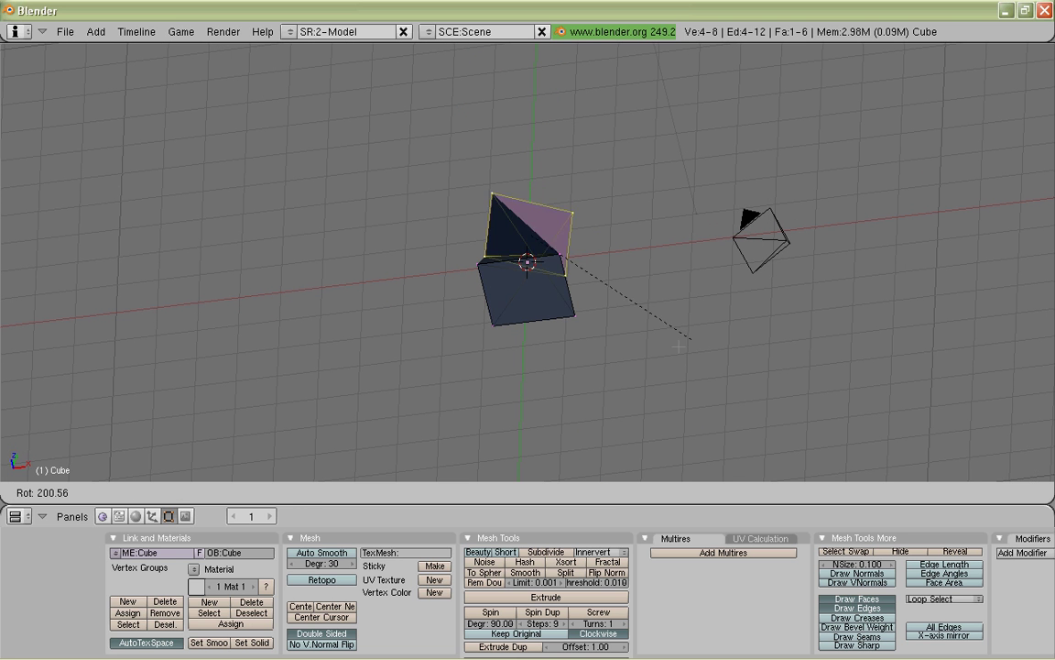
click(672, 245)
key(ctrl+z)
Step: Switch to the front view, try rotating the selected face there to twist the cube, and undo the rotation
click(68, 493)
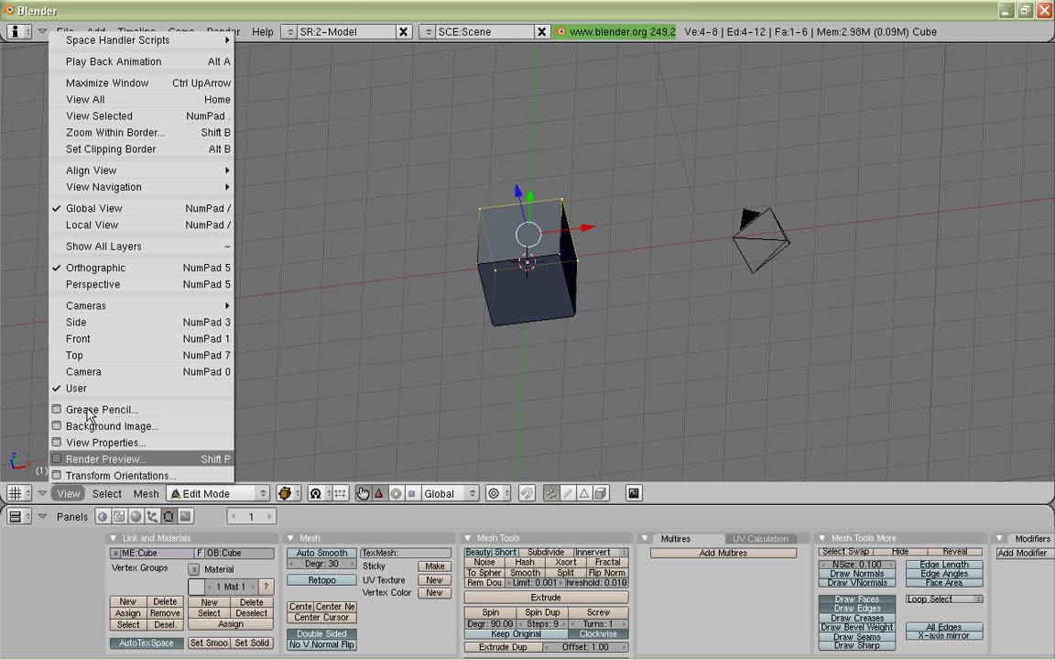
click(92, 338)
key(r)
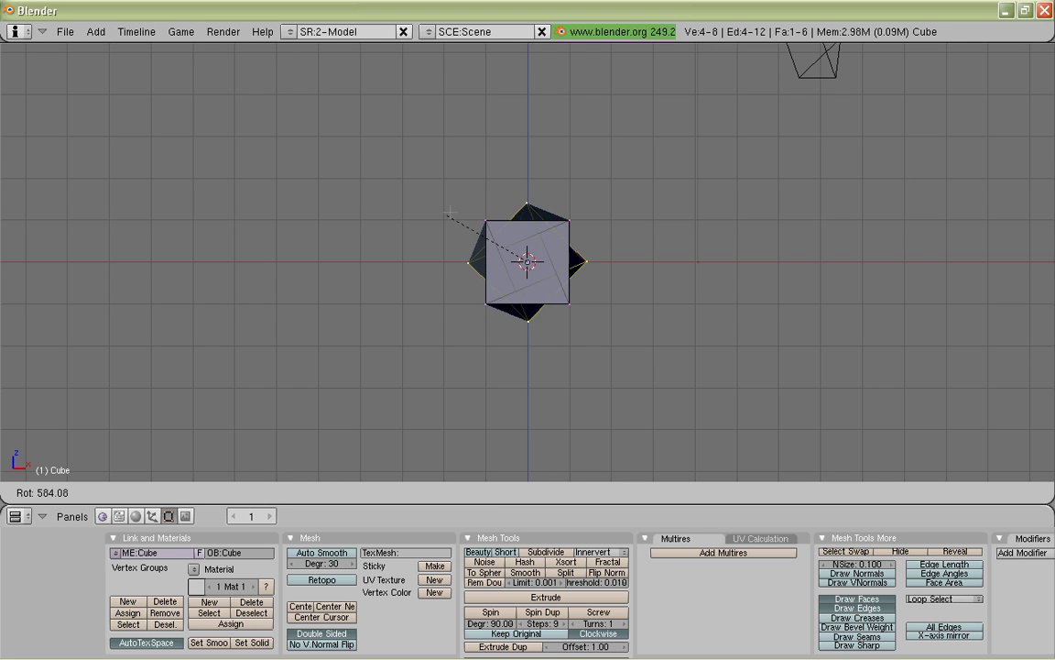
click(607, 316)
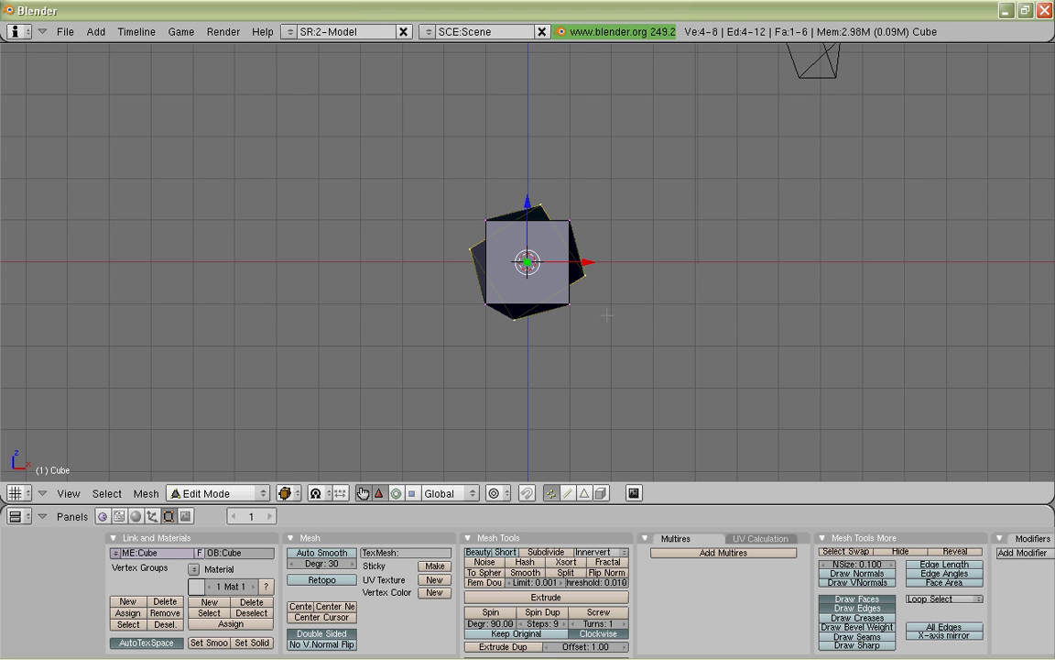
key(ctrl+z)
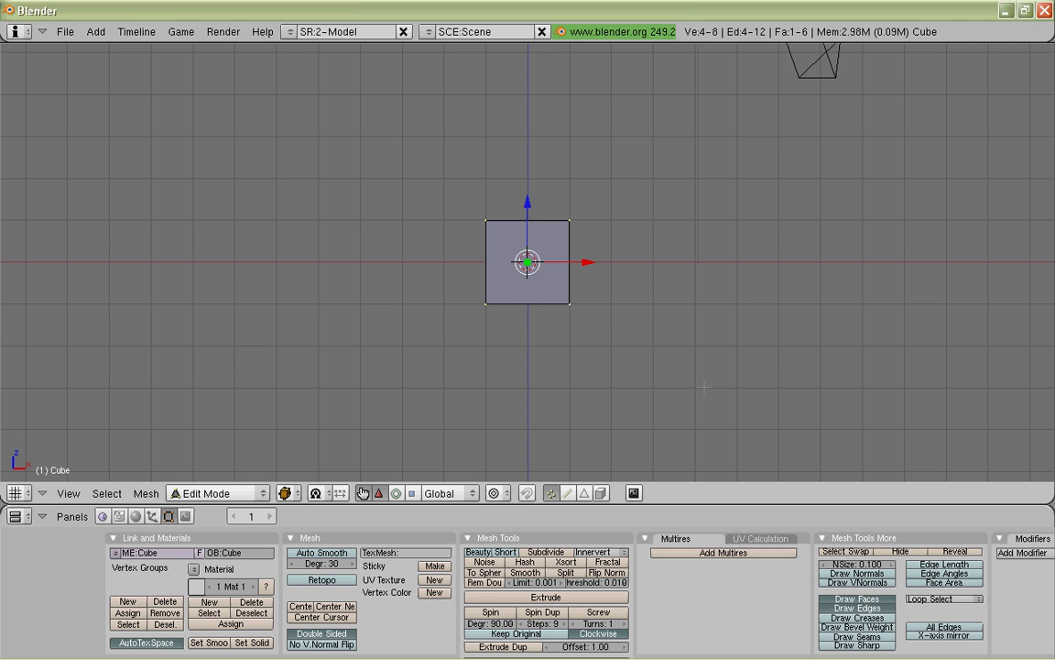
Step: Look through the scene camera and switch the cube from Edit Mode to Object Mode
click(68, 495)
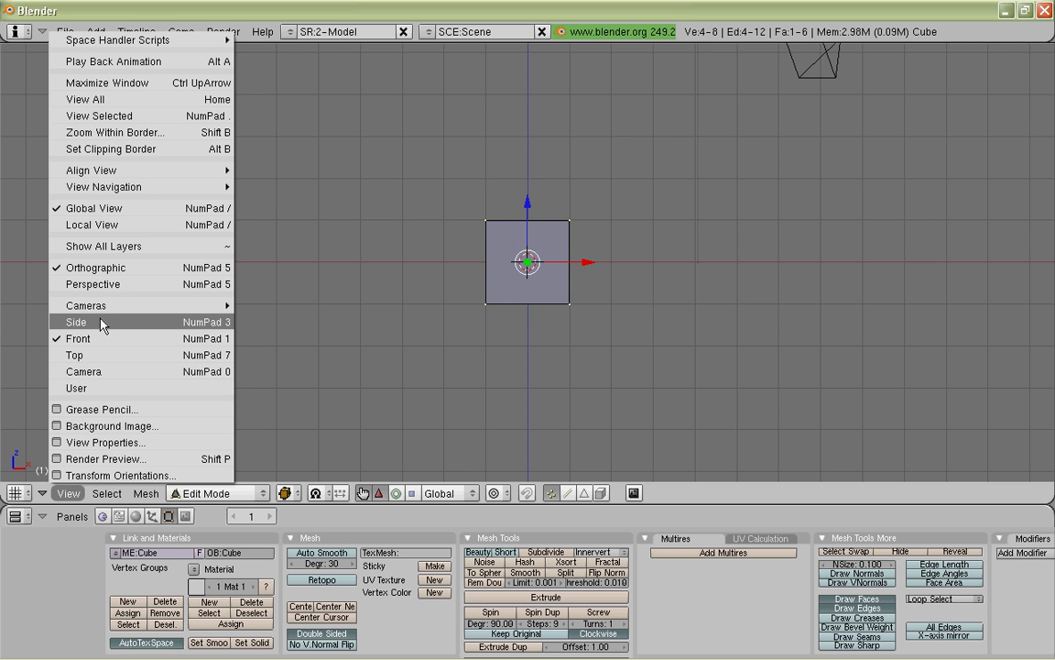
click(92, 372)
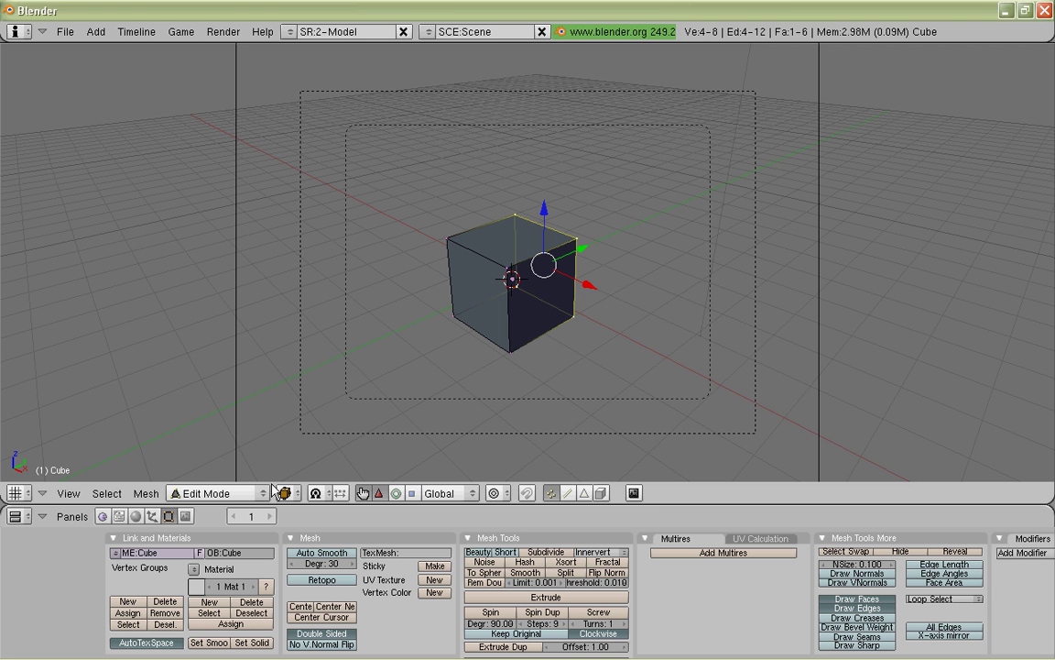
click(217, 493)
click(220, 483)
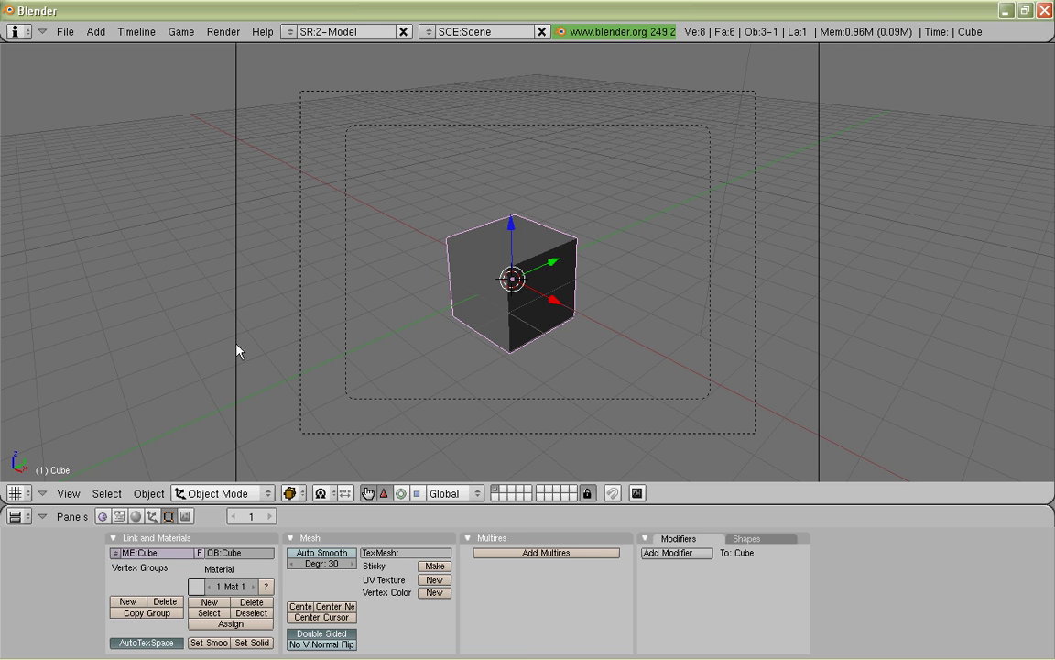
key(Tab)
key(Tab)
key(Tab)
key(Tab)
Step: Select the camera by its frame and try moving it while looking through it
right_click(236, 351)
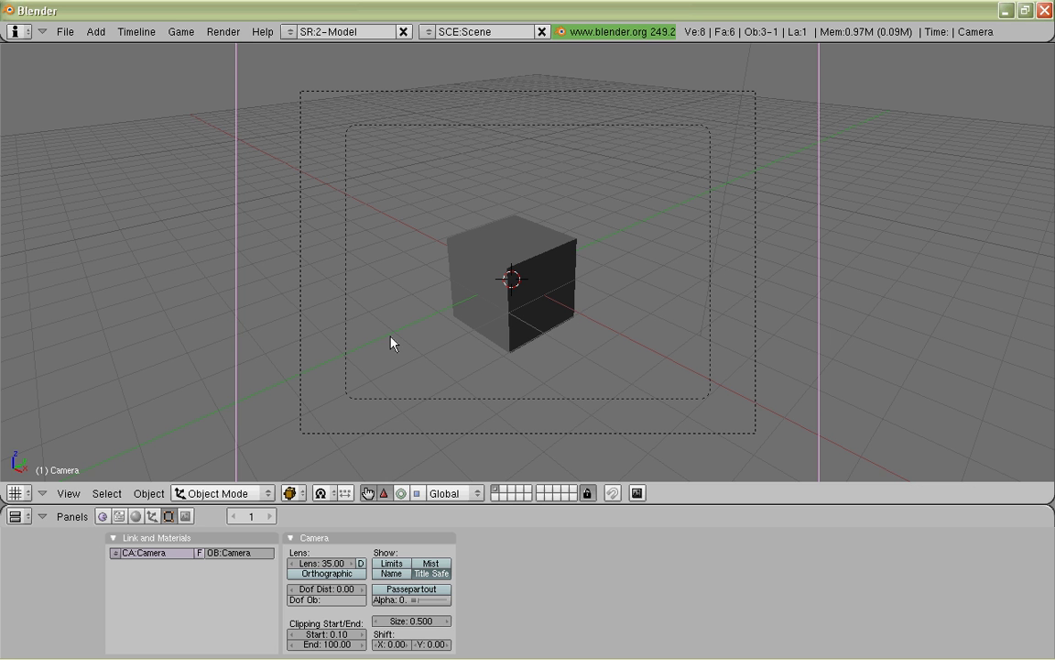
key(g)
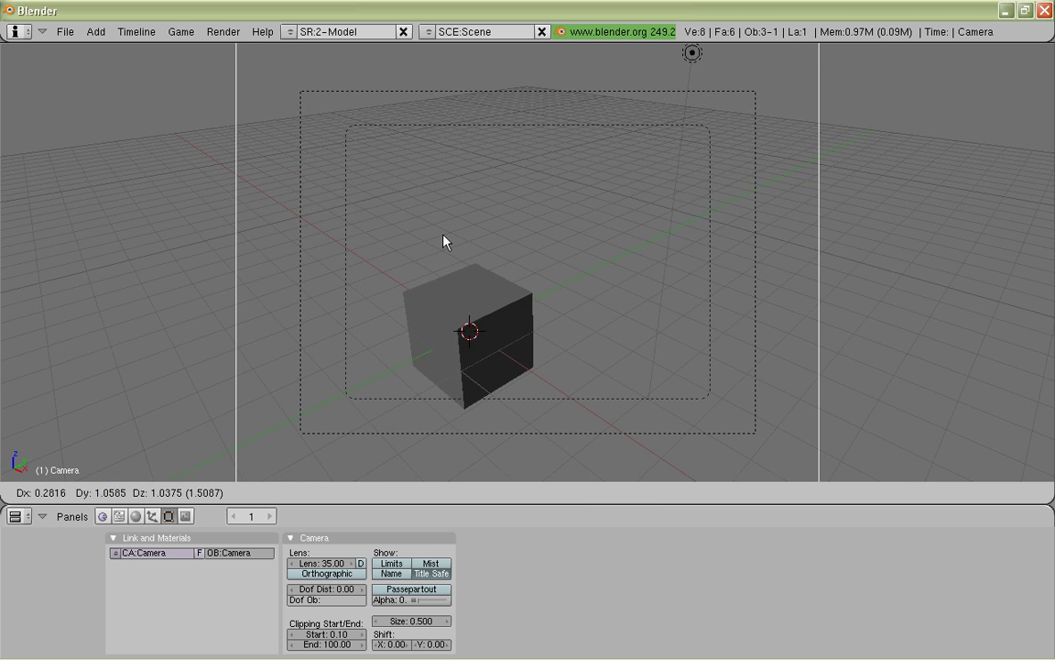
click(409, 305)
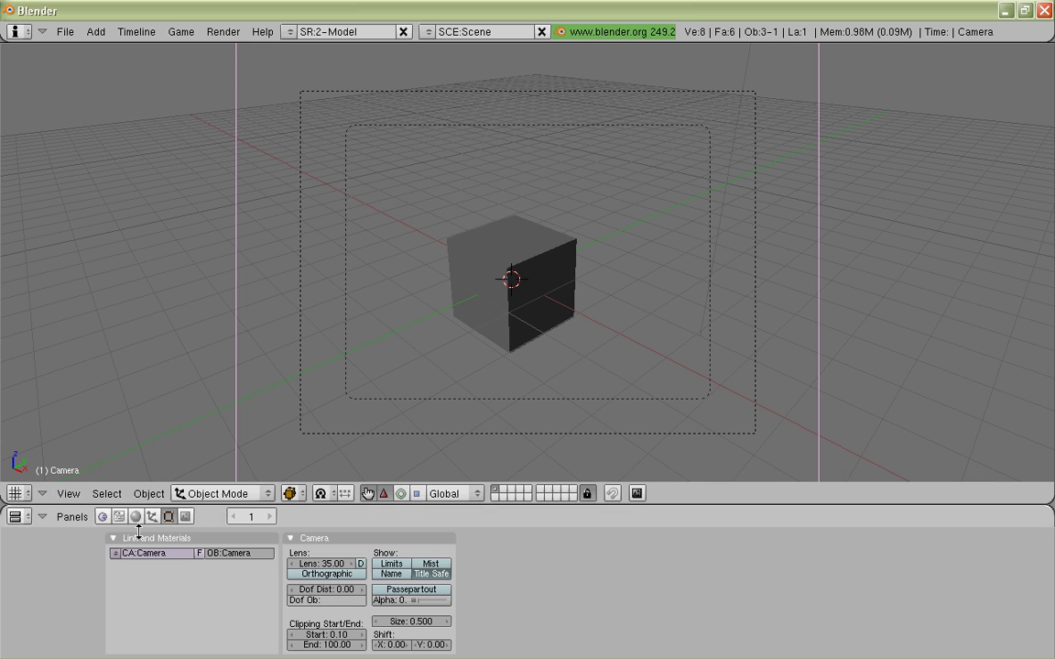
Step: Leave the camera view for the user view and put the cube back in Edit Mode
click(68, 493)
click(86, 388)
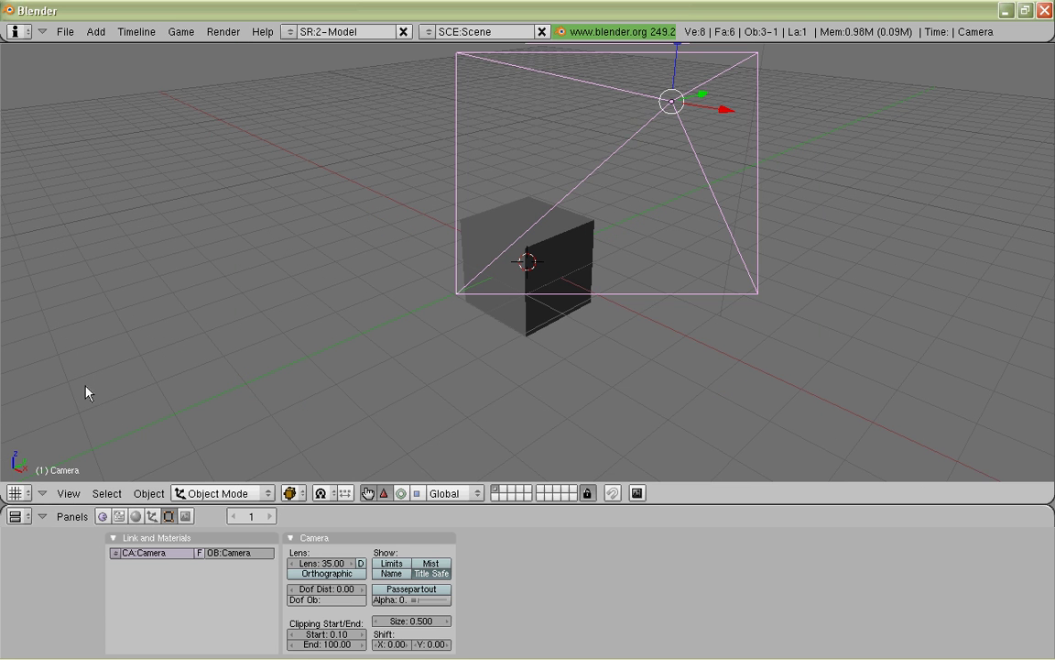
middle_drag(516, 271, 507, 349)
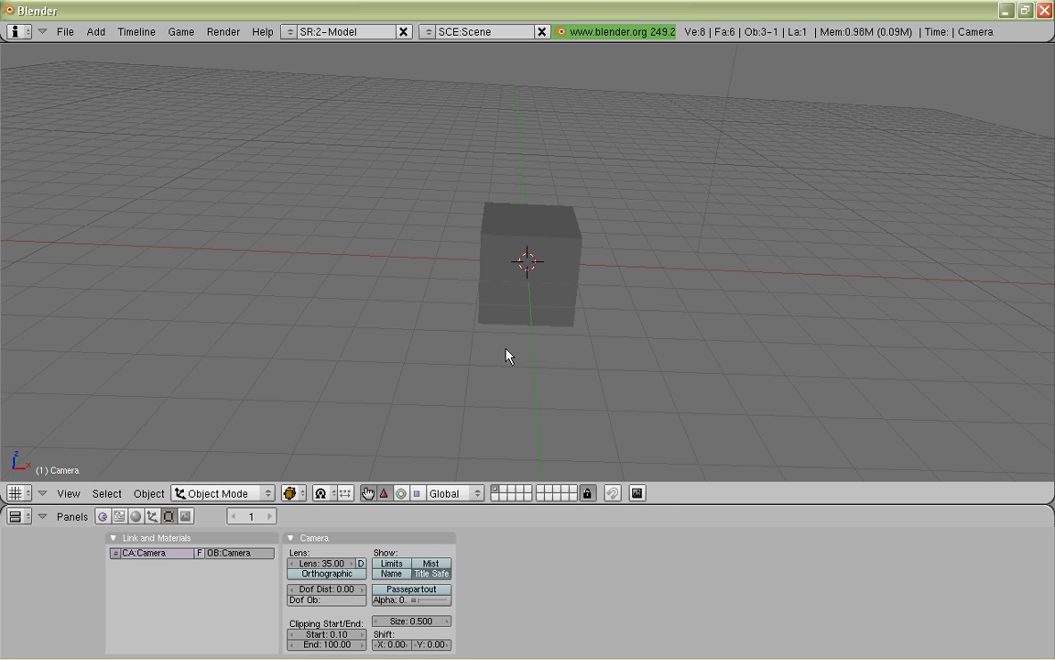
right_click(517, 262)
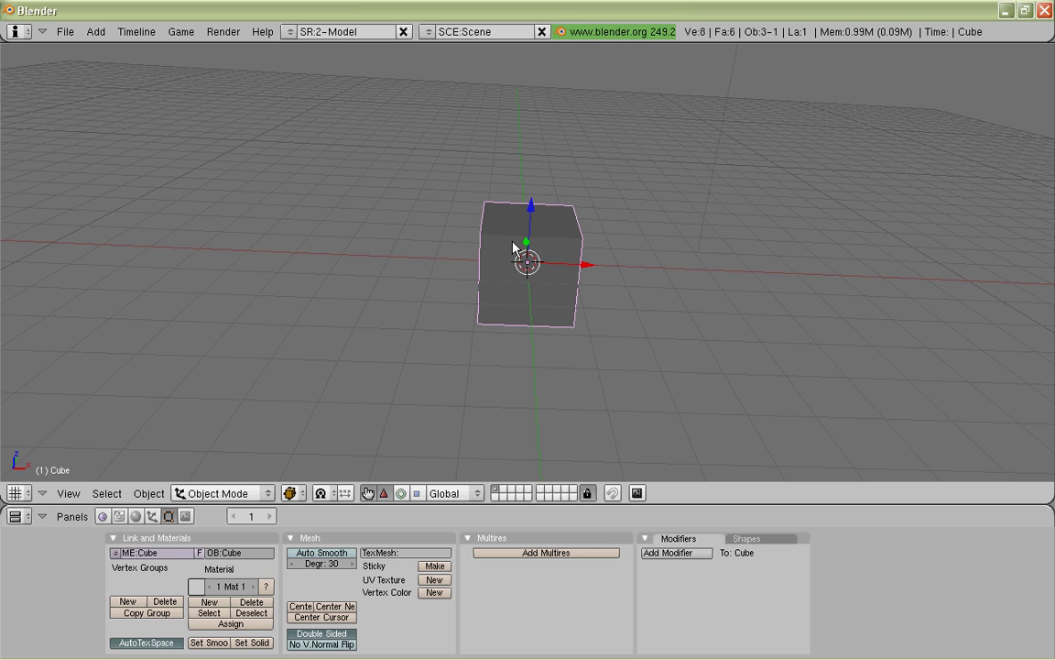
click(237, 493)
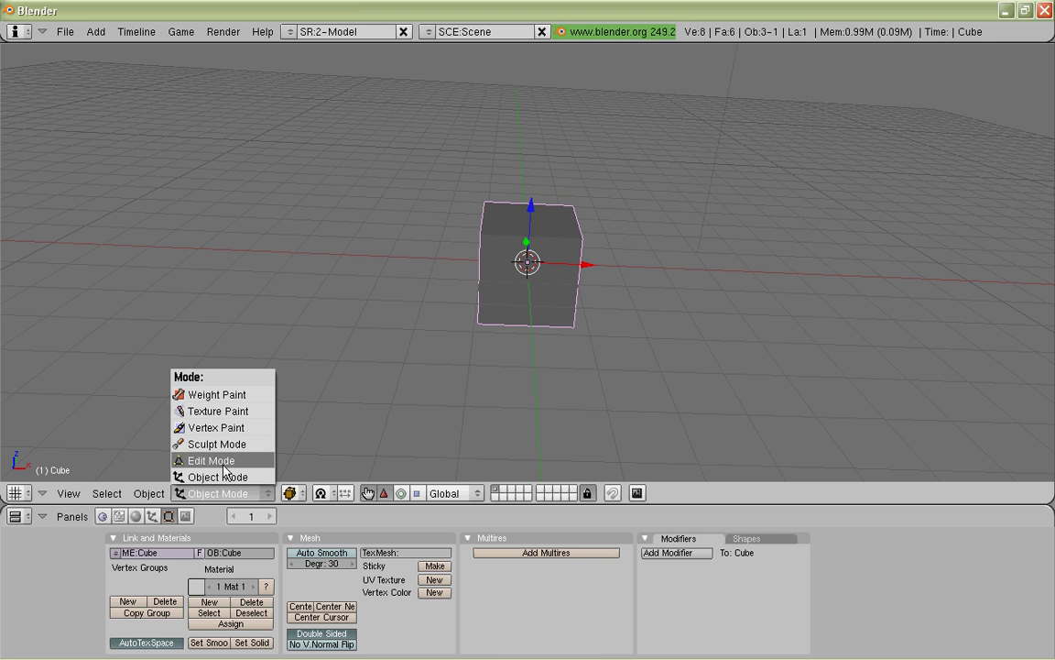
click(229, 463)
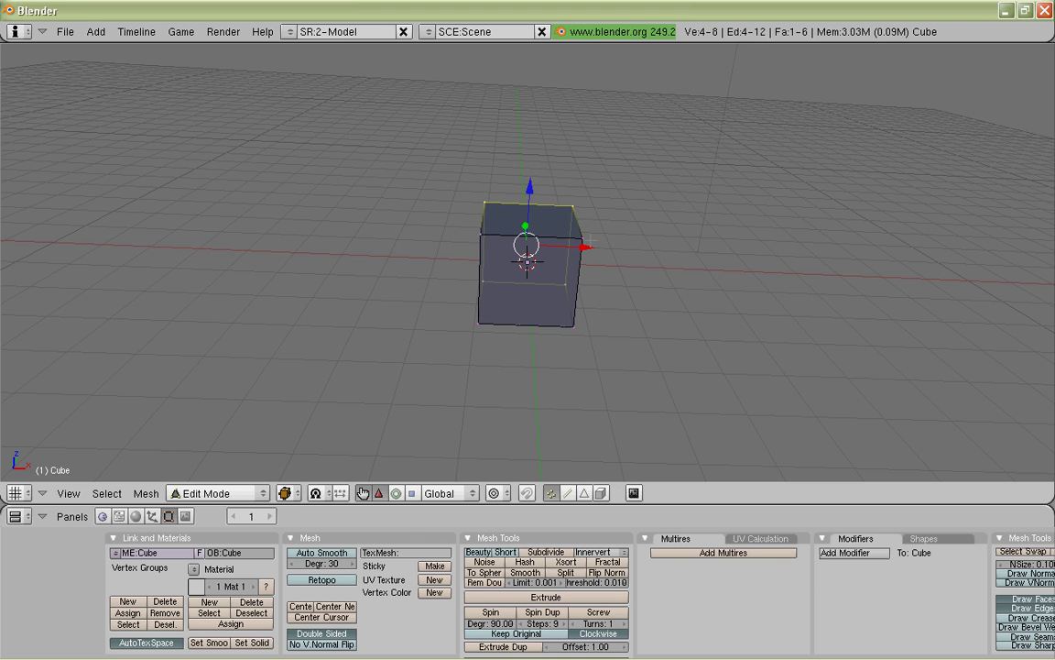
Step: Select three corner vertices of the cube's face on the negative Y side: both upper ones and one lower one
right_click(523, 241)
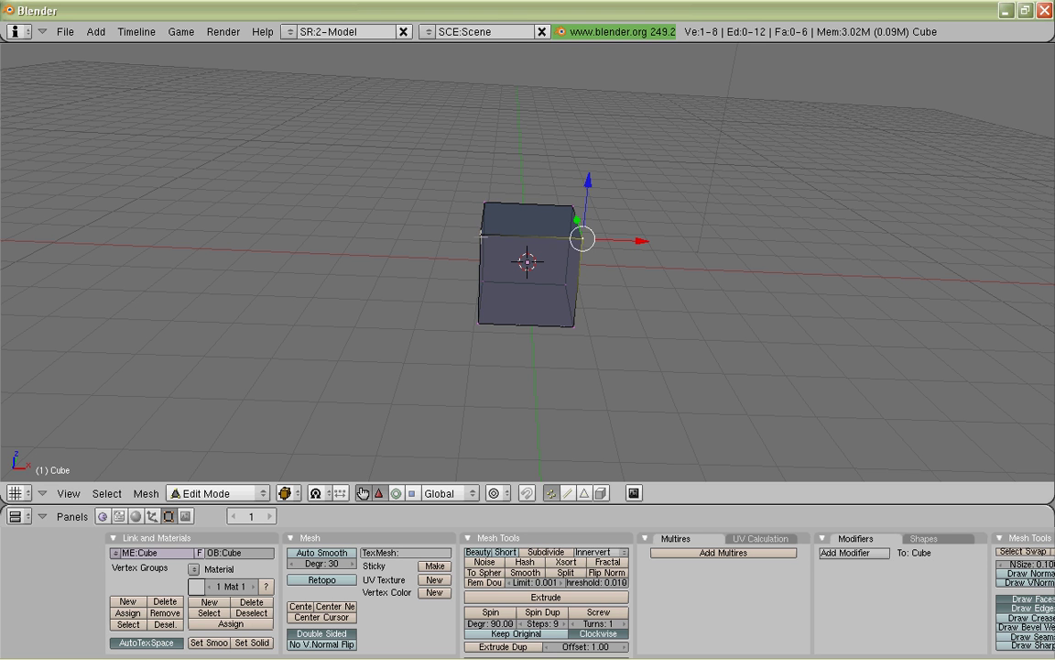
shift+right_click(480, 236)
shift+right_click(477, 323)
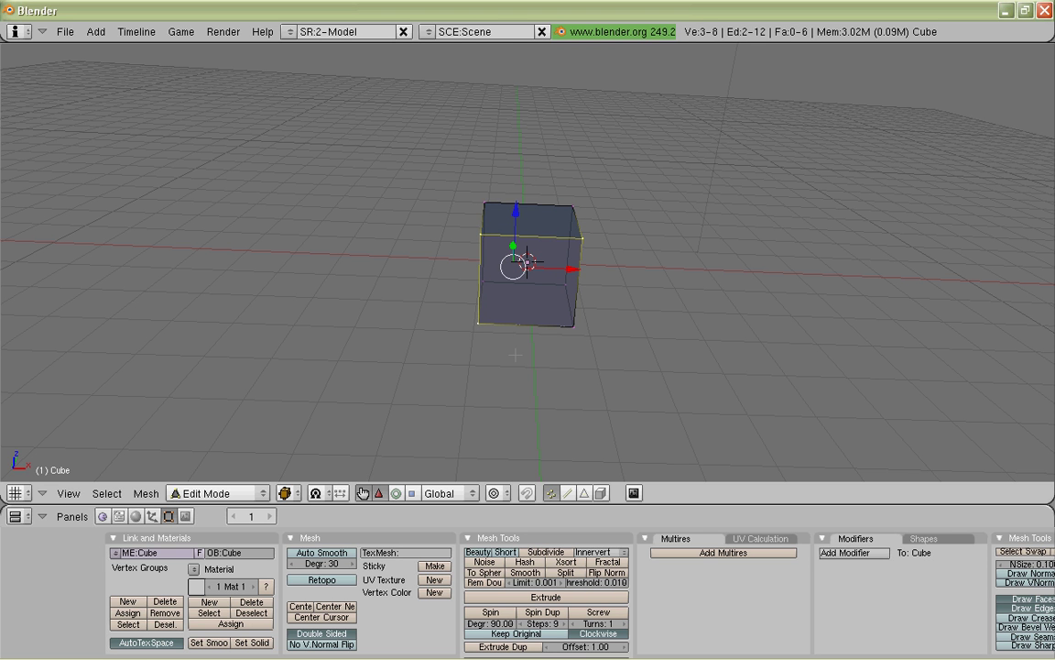
Step: Try rotating the three selected vertices around the global X axis and around the global Y axis, cancelling both
key(r)
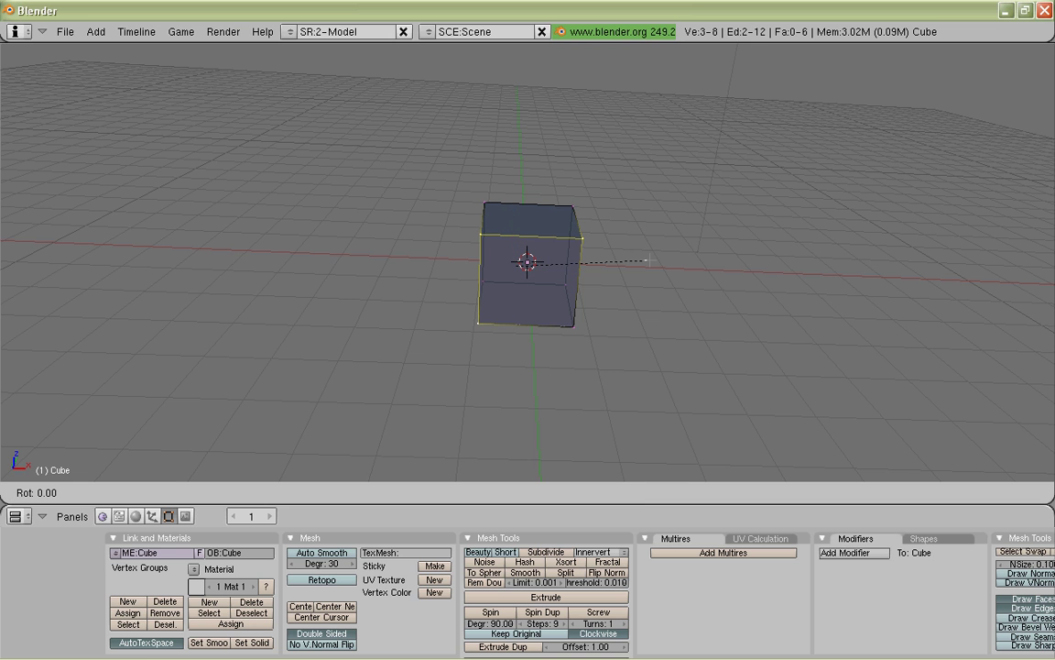
key(x)
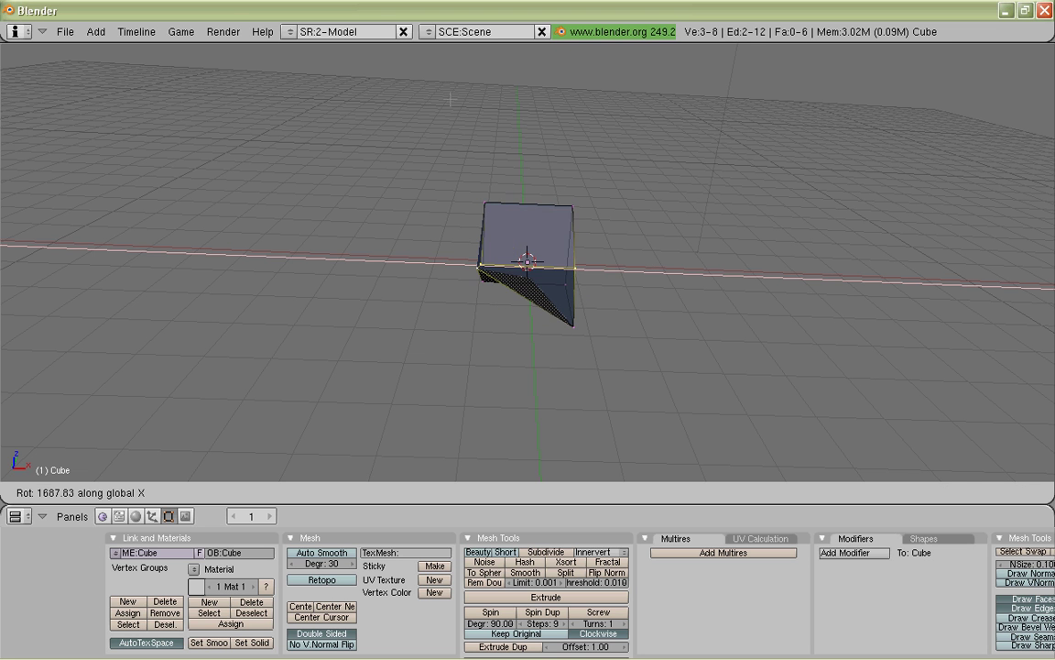
key(Escape)
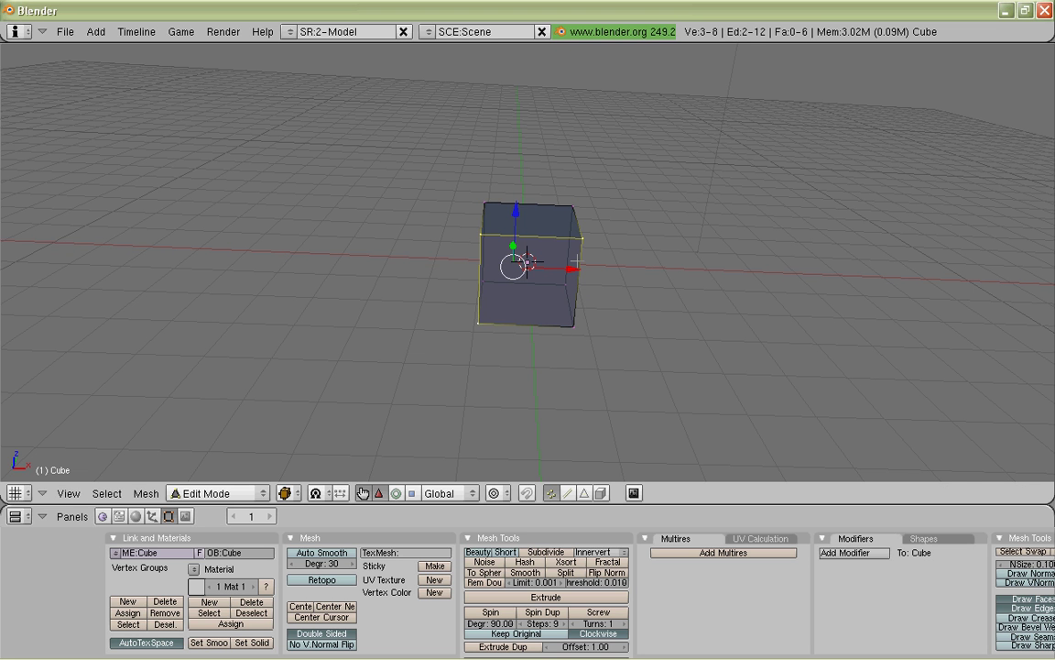
key(r)
key(y)
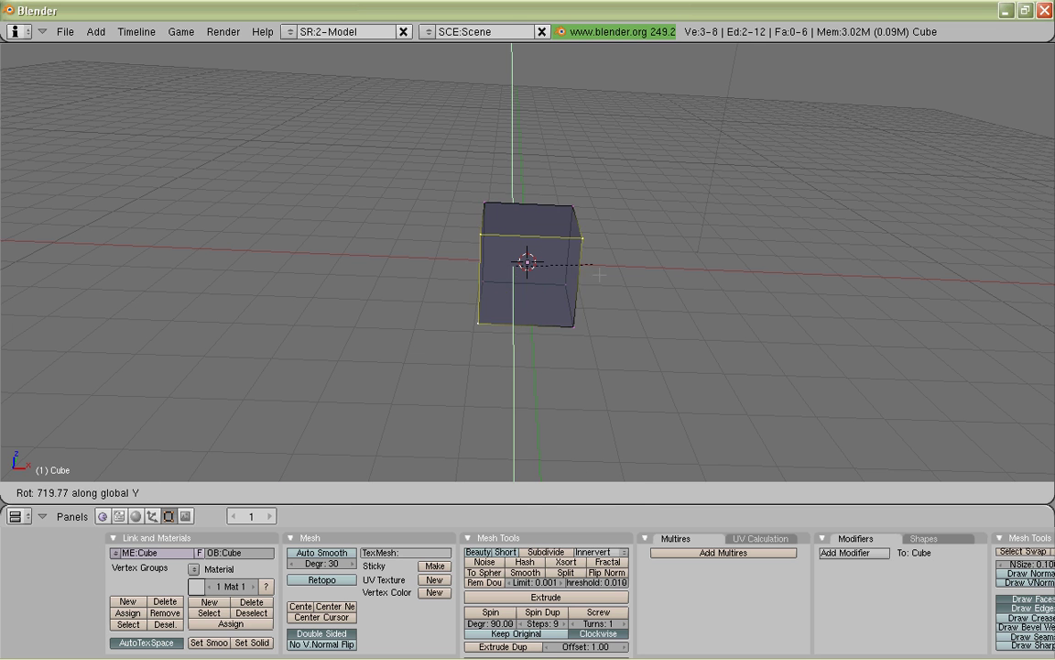
key(Escape)
Step: Try rotating the three selected vertices around the global Z axis and undo the rotation
key(r)
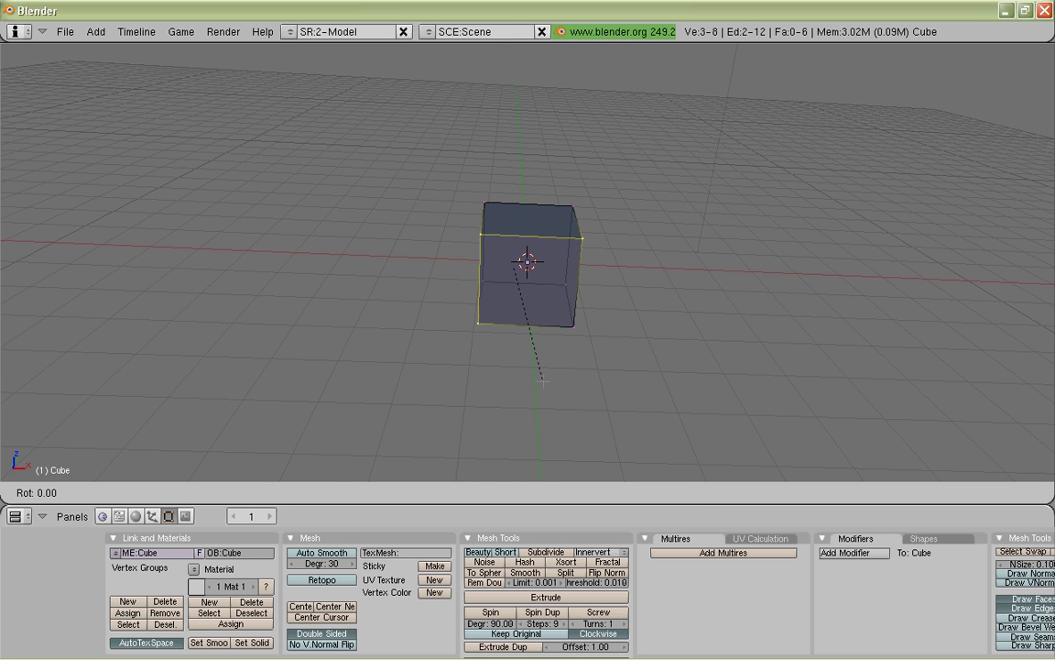
key(z)
click(623, 298)
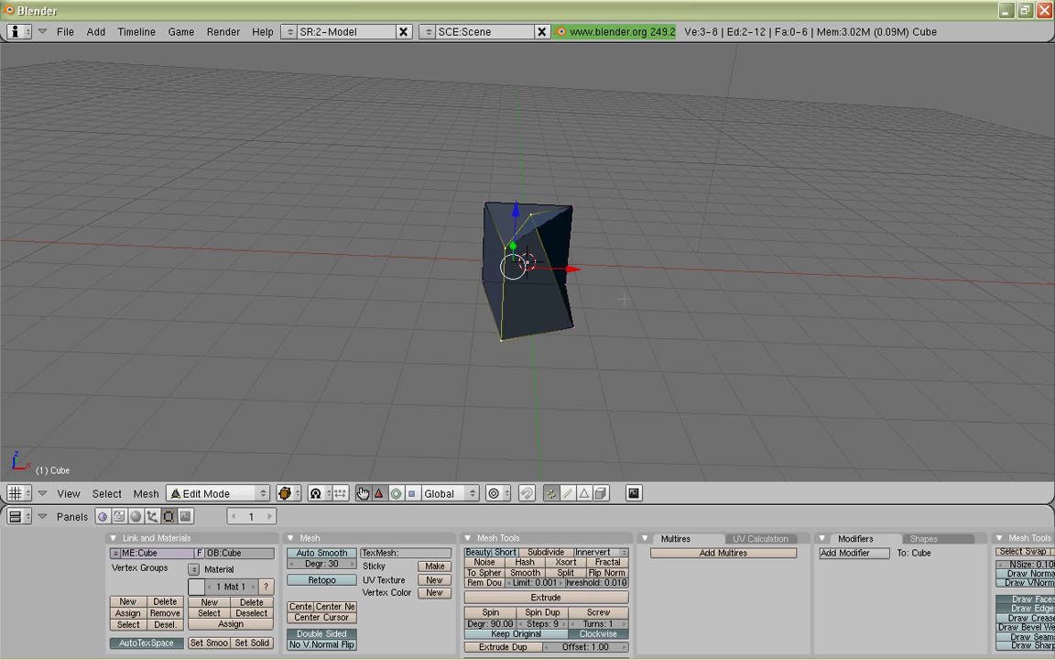
key(ctrl+z)
Step: Try scaling the three selected vertices along the global Z and X axes, discarding both changes
key(s)
key(z)
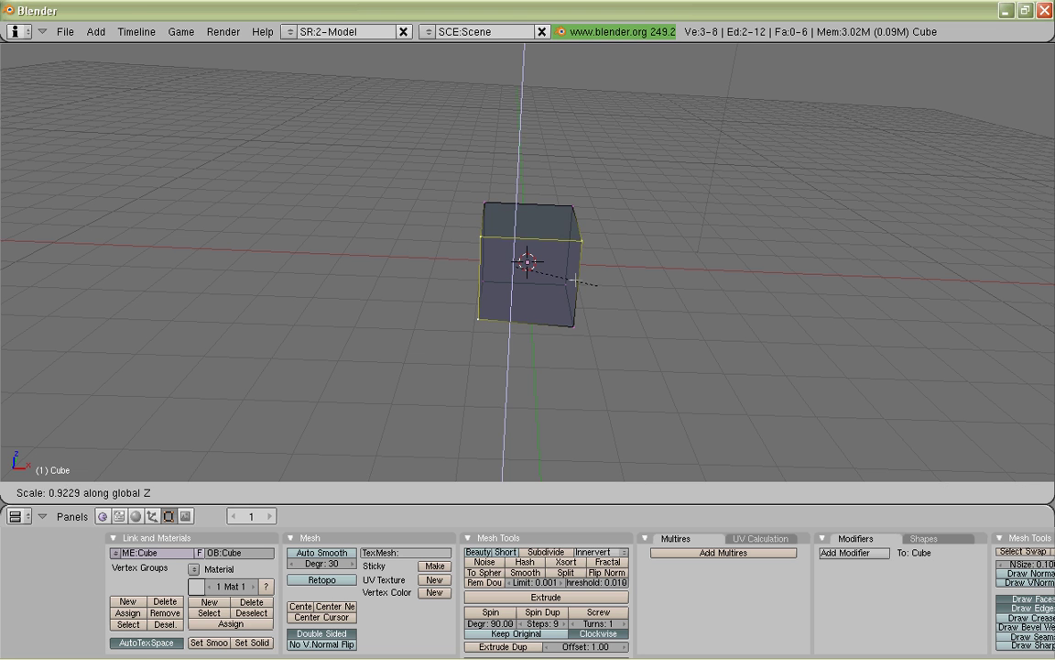
click(588, 283)
key(ctrl+z)
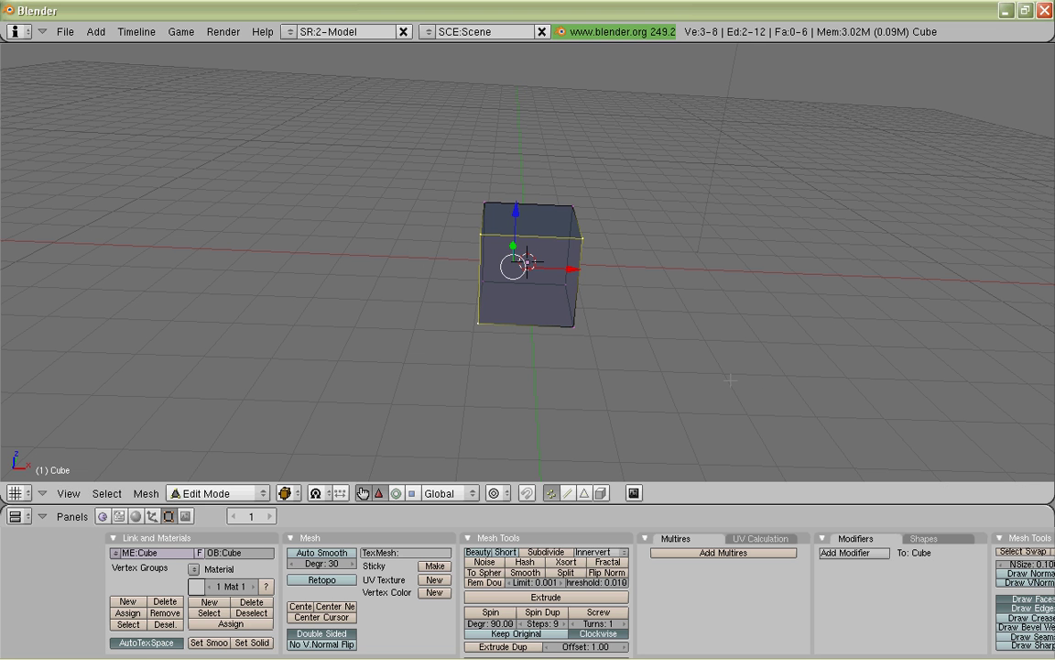
key(s)
key(x)
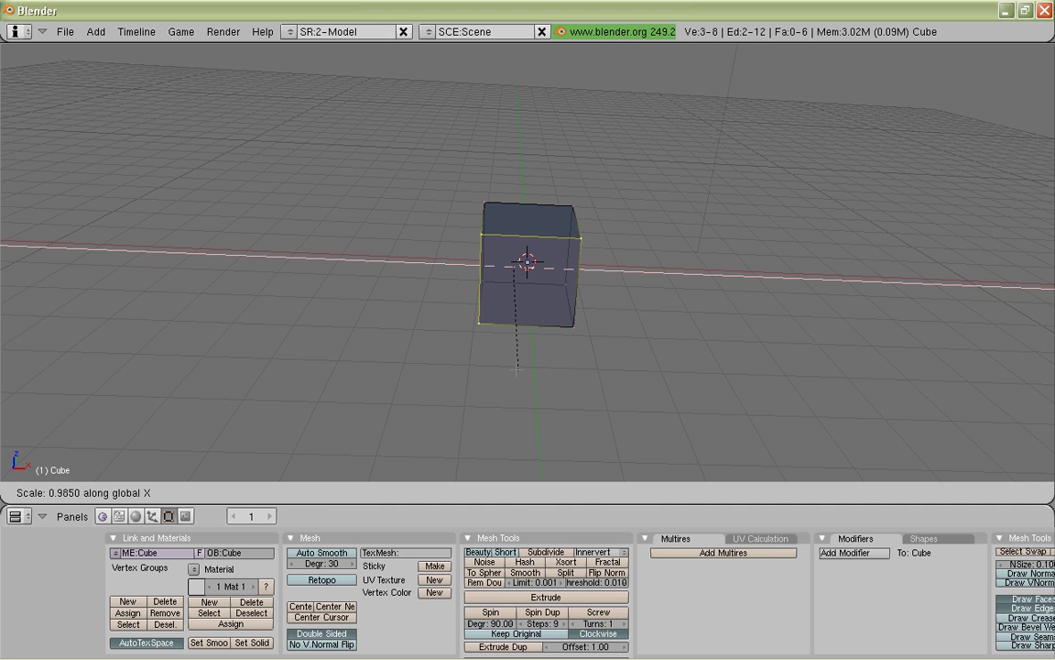
key(Escape)
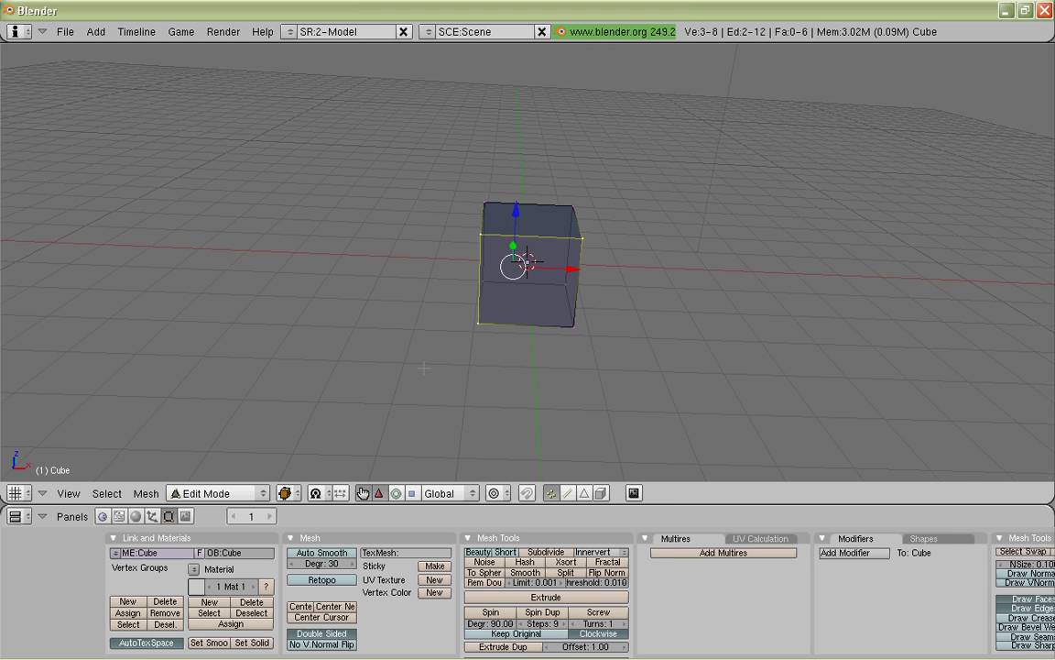
Step: Toggle between selecting and deselecting the whole mesh, ending with all of the cube's vertices selected
key(a)
key(a)
key(a)
key(a)
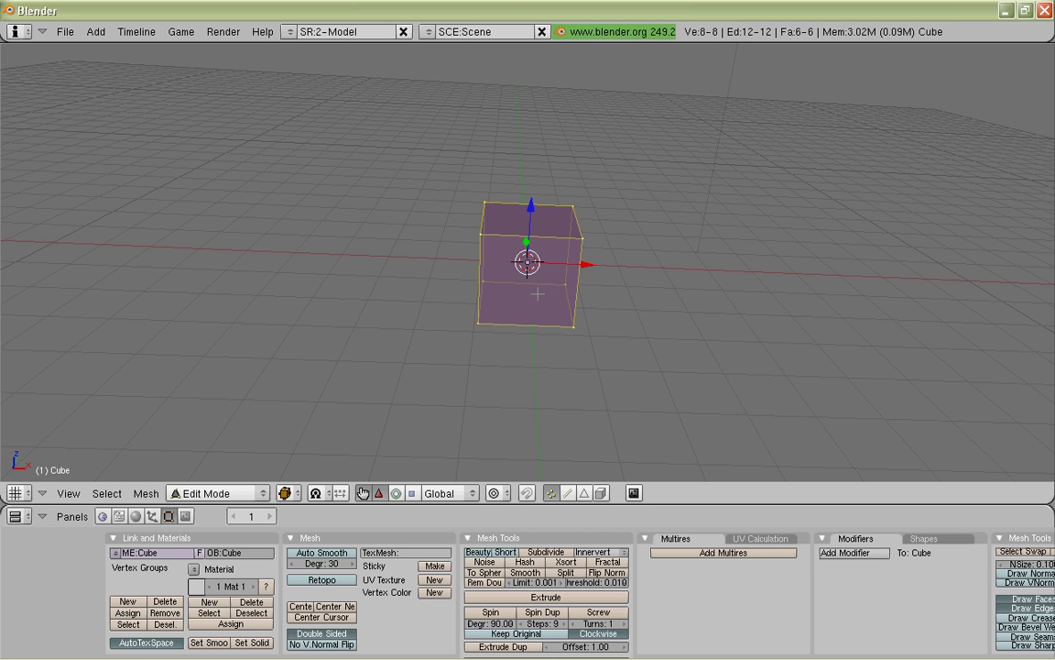
key(a)
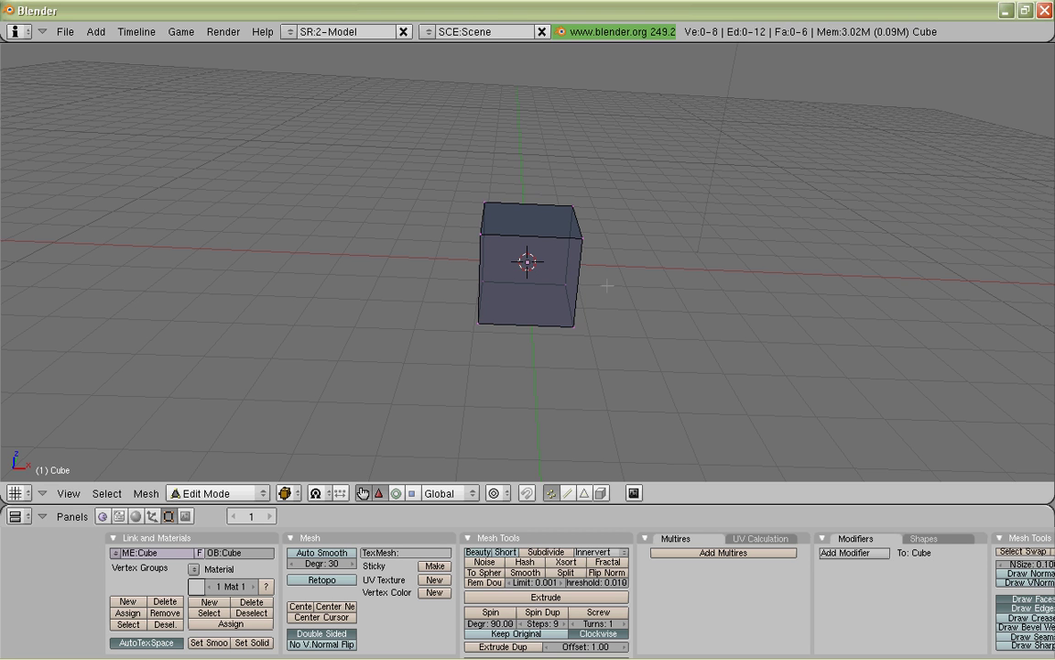
key(a)
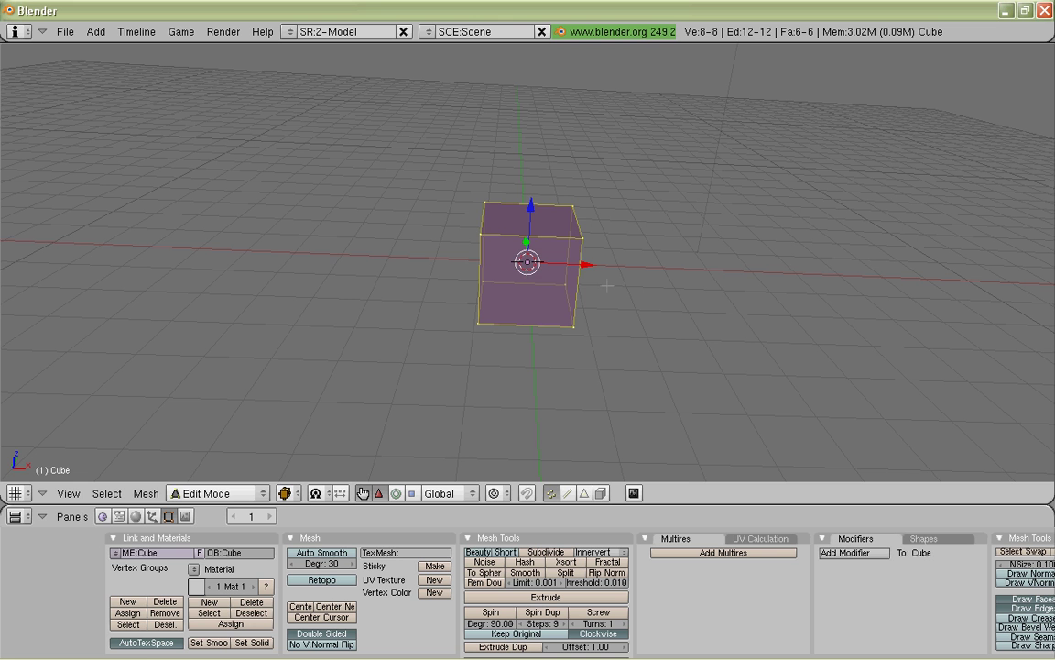
Step: Try rotating the fully selected cube around the global X axis and undo the rotation
key(r)
key(x)
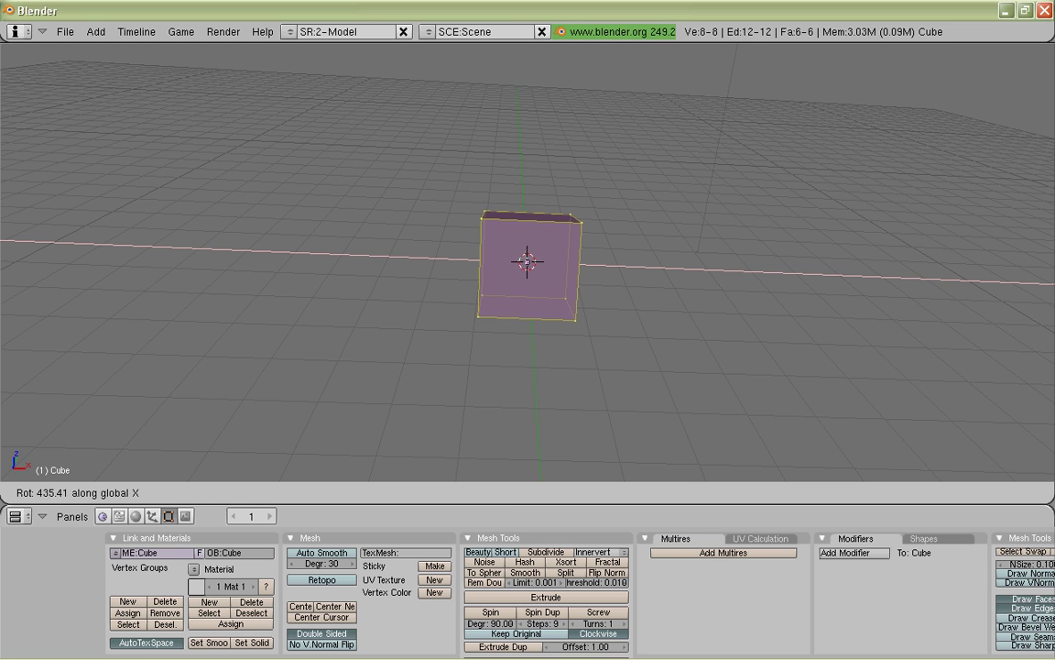
click(527, 381)
key(ctrl+z)
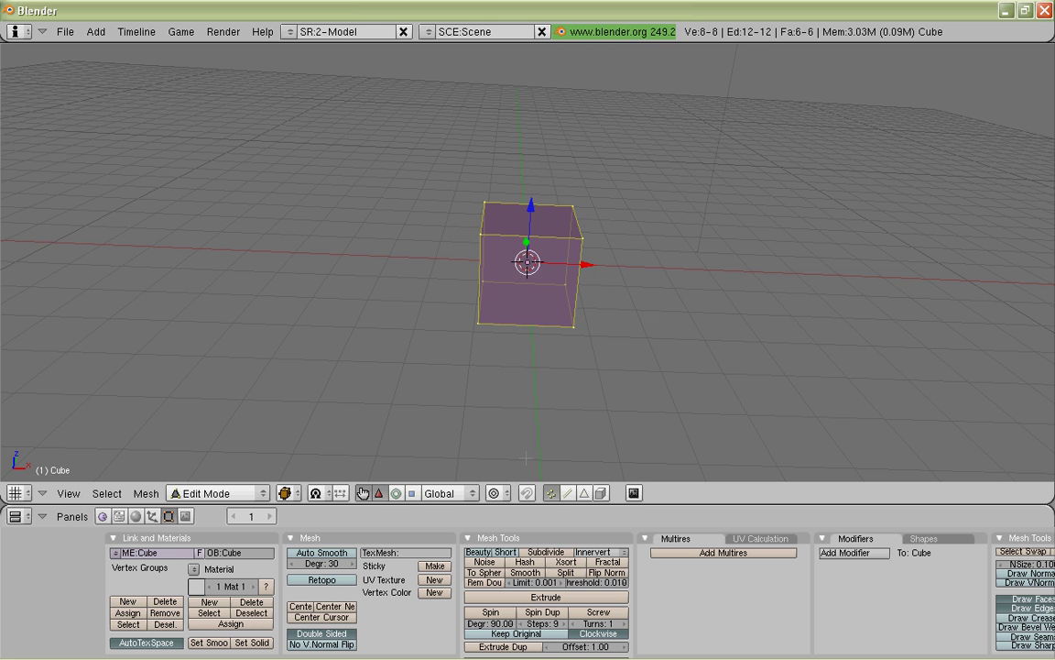
Step: Enable the rotate manipulator and use it to turn the whole cube mesh around the X axis
click(399, 496)
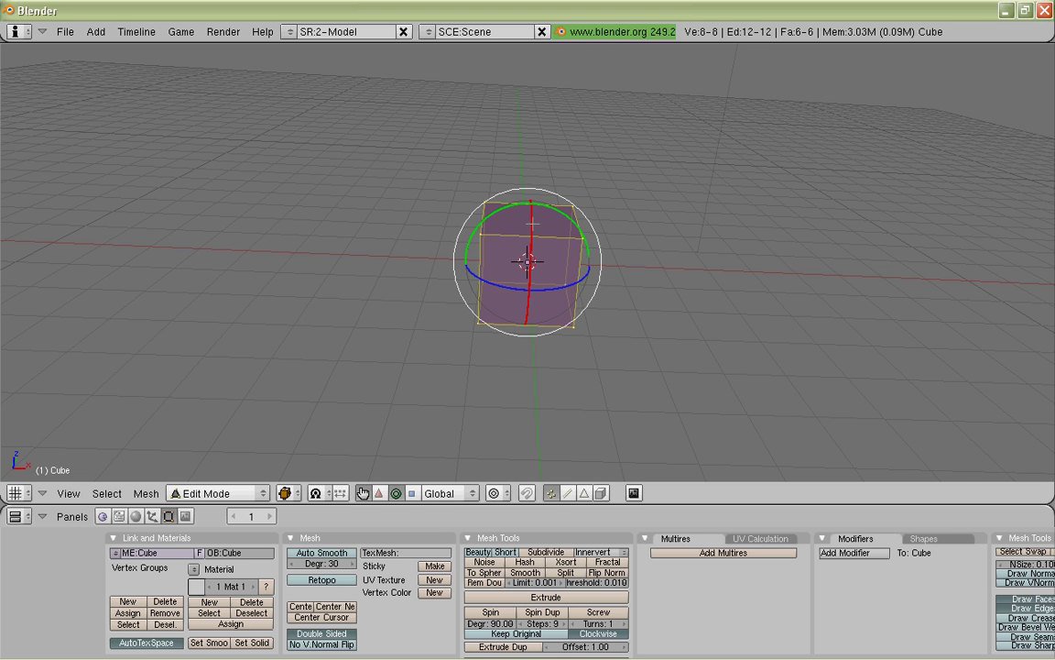
drag(529, 205, 552, 401)
mouse_move(562, 273)
middle_down()
mouse_move(588, 236)
mouse_move(566, 255)
middle_up()
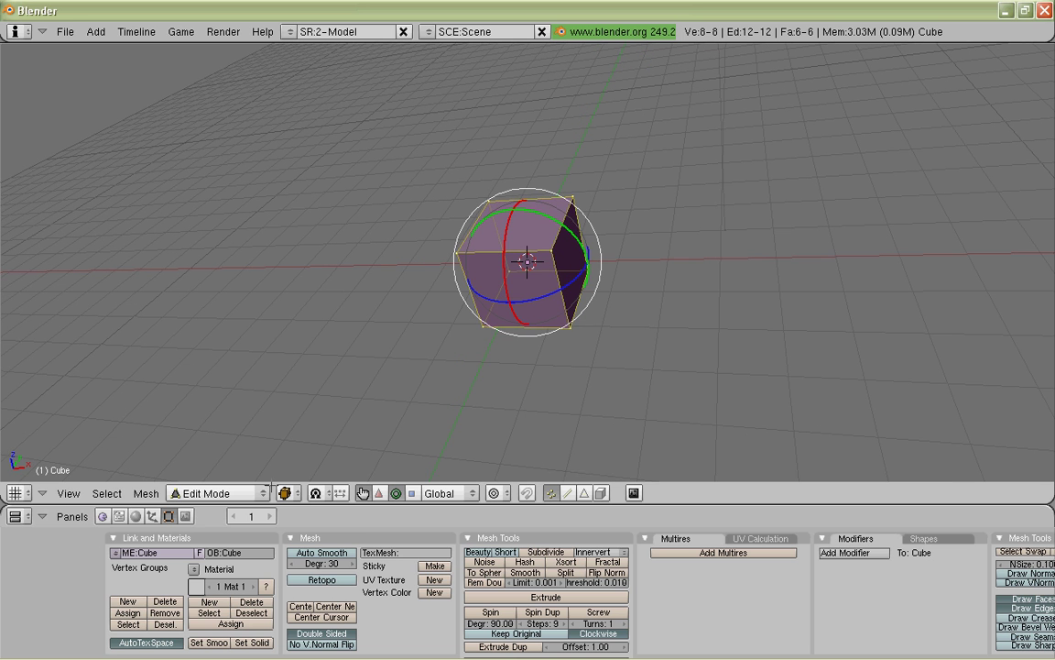
Step: Switch the mesh to edge selection mode and select the four edges around the cube's upper face
click(568, 492)
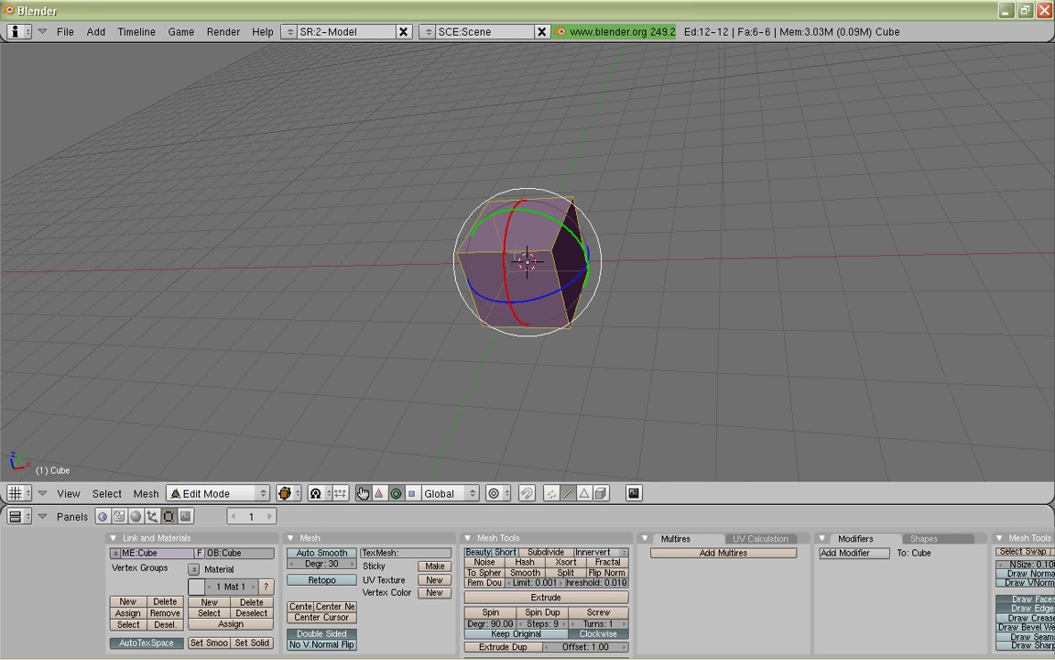
right_click(475, 229)
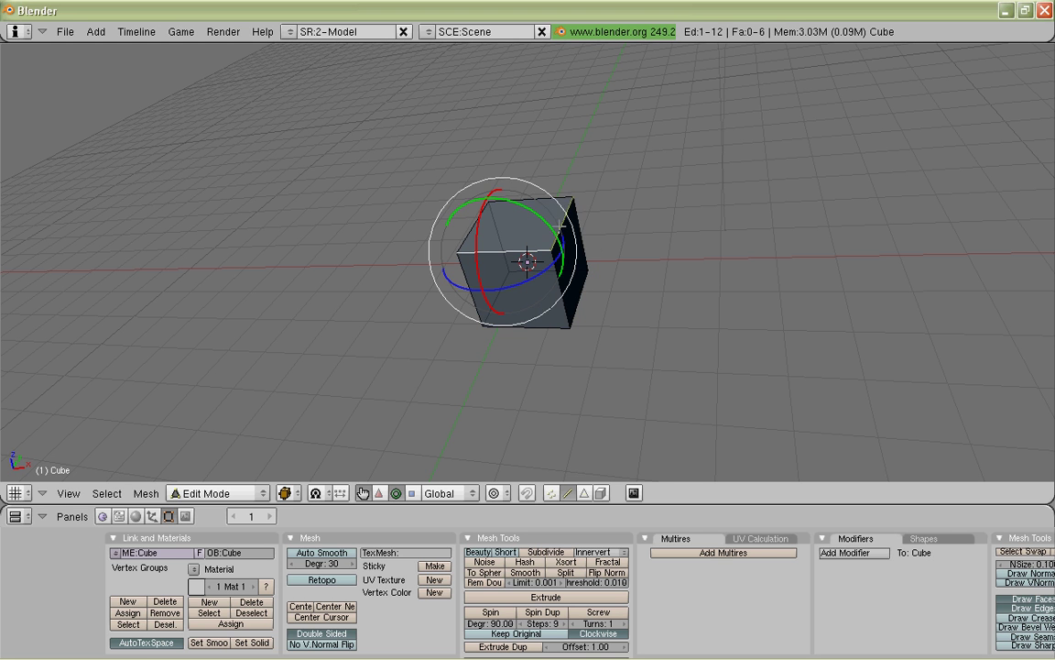
shift+right_click(559, 225)
shift+right_click(474, 225)
shift+right_click(544, 195)
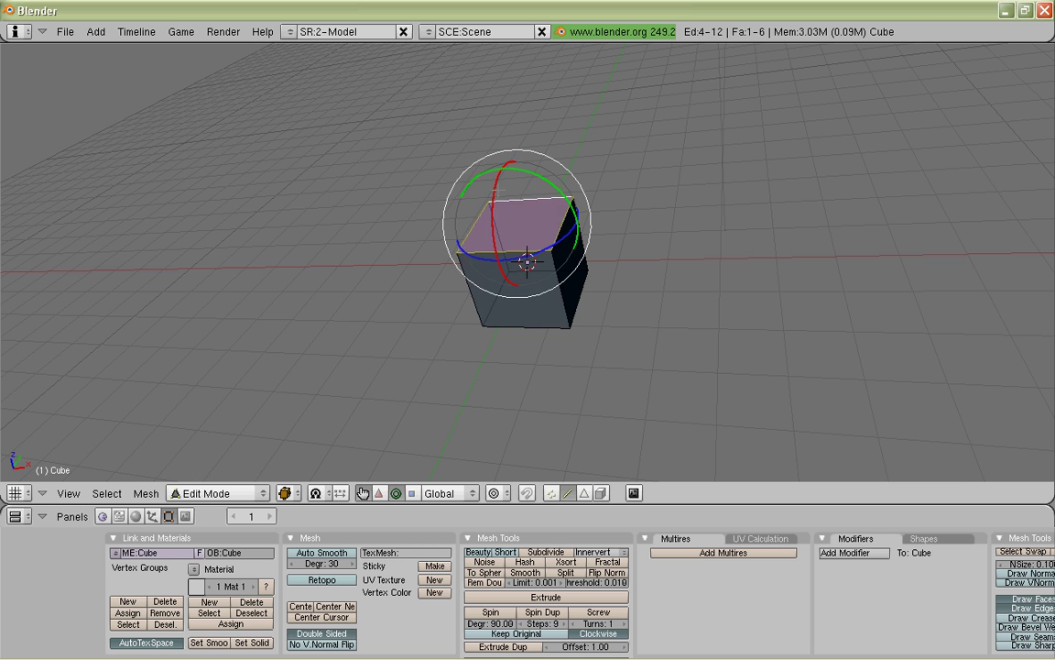
Step: Try rotating the selected upper face around the X axis with the manipulator and switch to face selection mode
drag(498, 190, 516, 359)
middle_drag(482, 157, 670, 326)
click(584, 493)
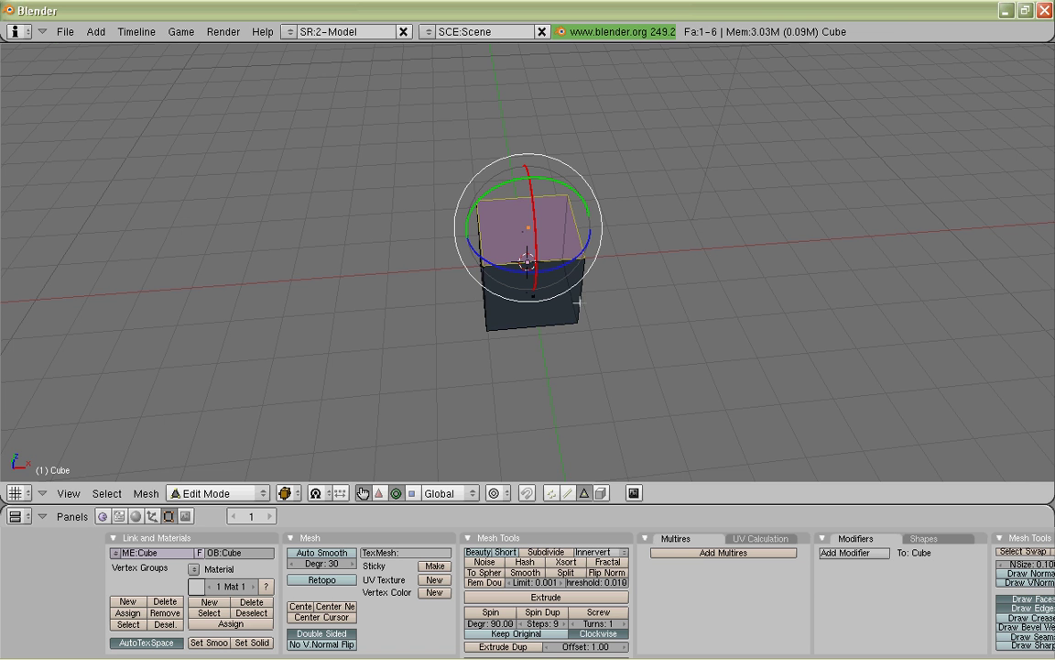
middle_drag(521, 272, 853, 449)
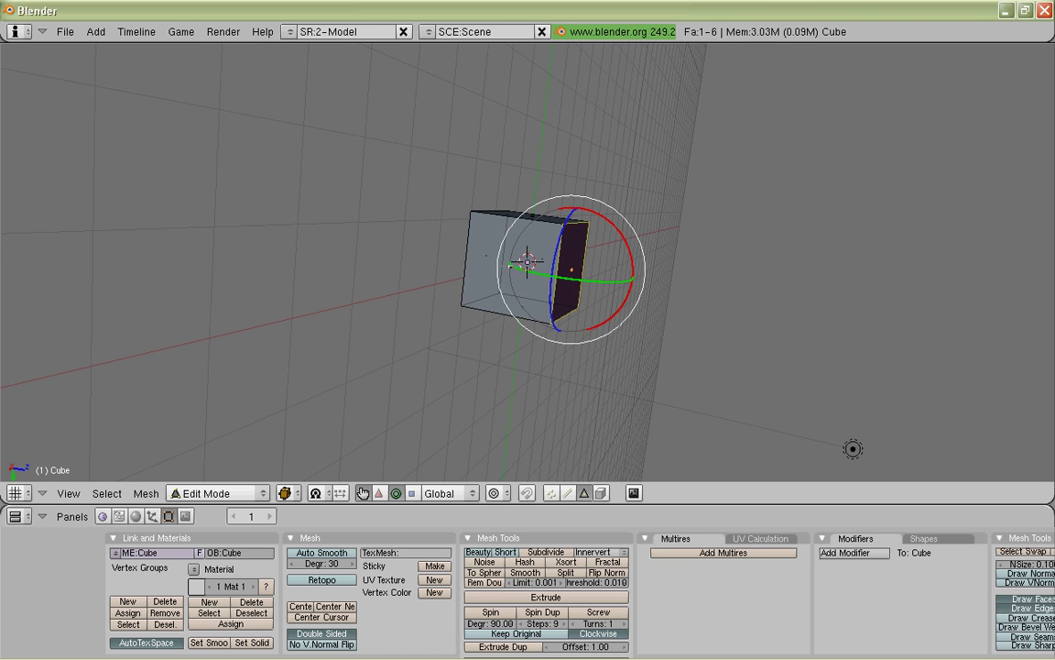
Step: Select individual faces of the cube in face mode and add a second face to the selection
right_click(530, 267)
right_click(569, 264)
middle_drag(569, 263, 200, 85)
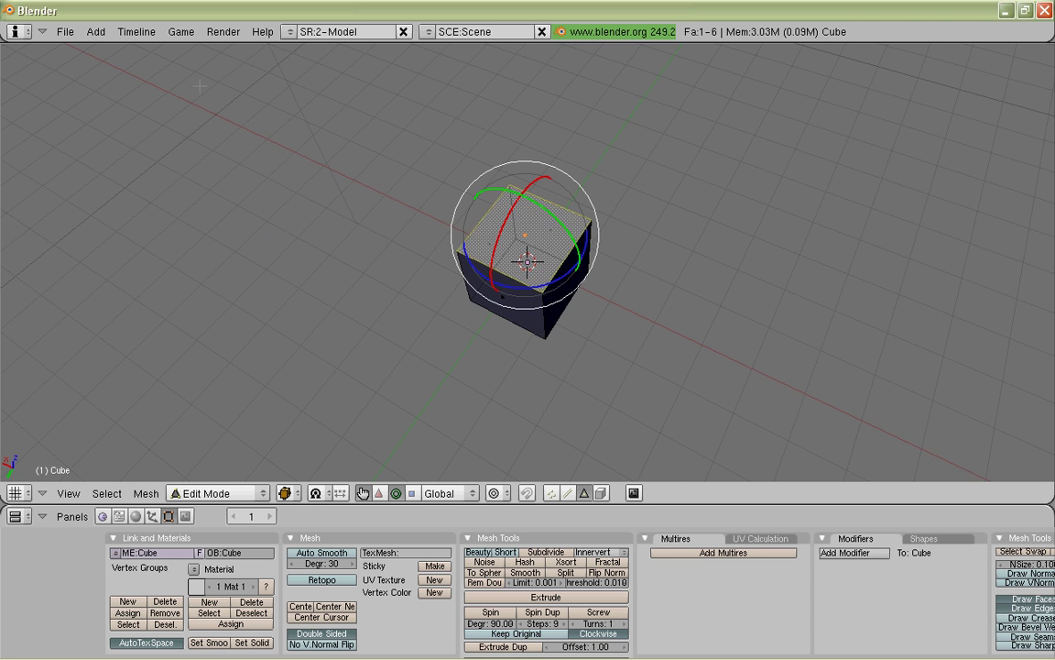
middle_drag(378, 242, 327, 286)
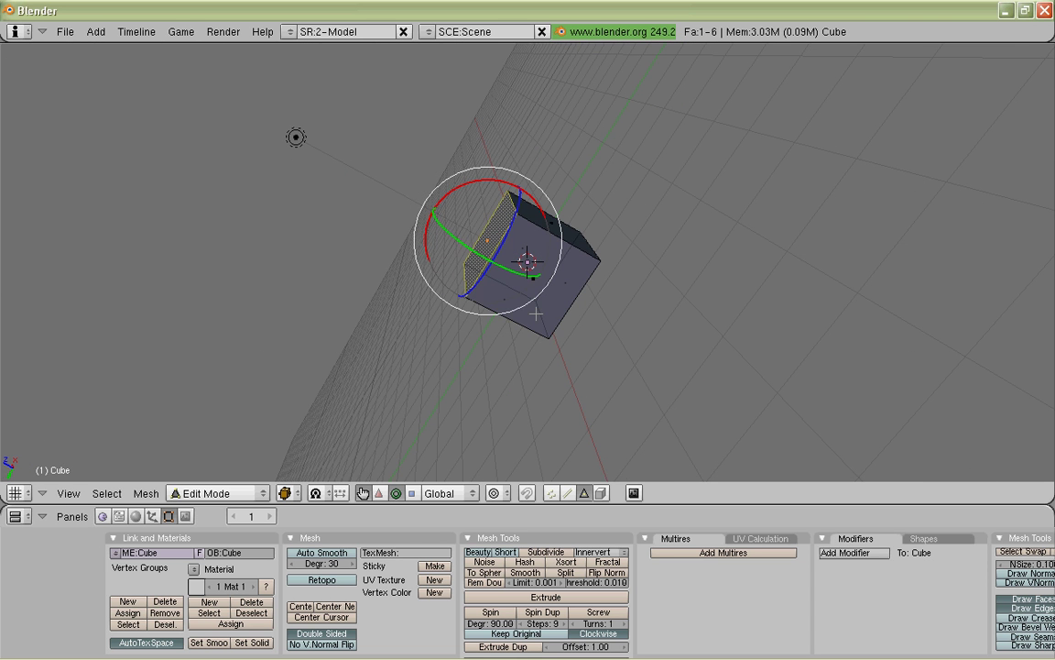
right_click(531, 276)
shift+right_click(565, 284)
Step: Select only the cube's side face crossed by the red X axis and extrude it outward along its normal
middle_drag(655, 222, 421, 249)
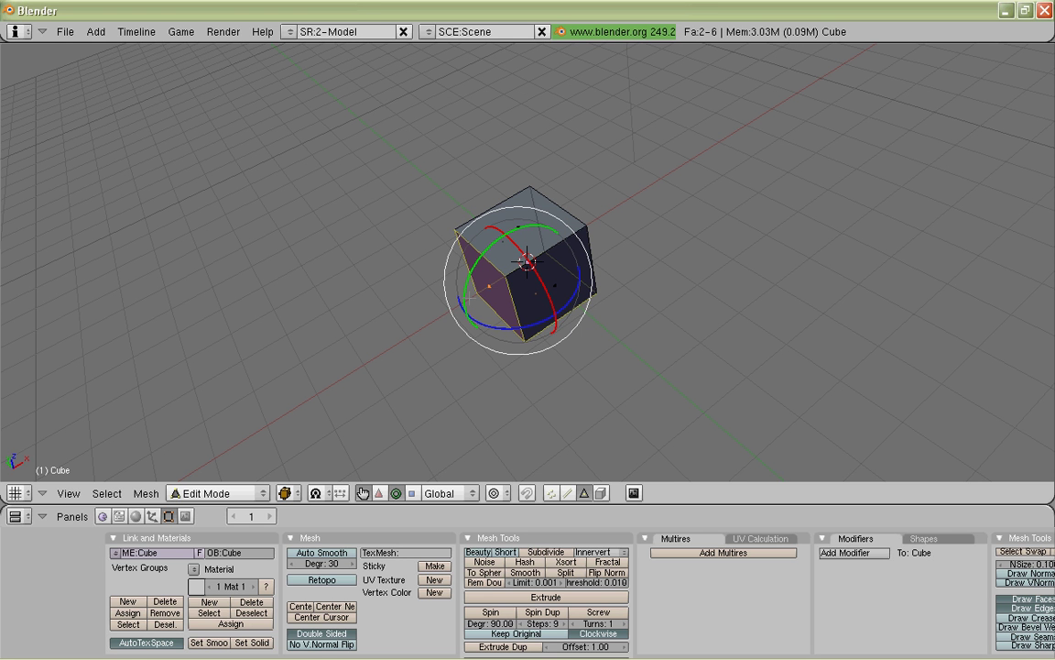
key(e)
right_click(458, 279)
key(e)
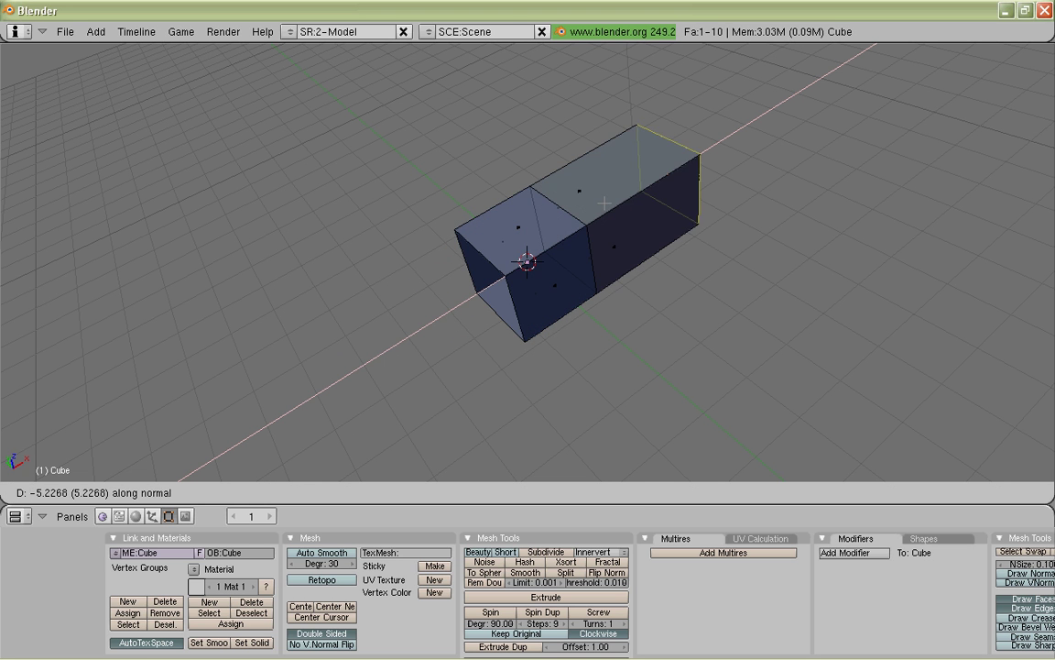
click(341, 325)
Step: Scale the extruded end face to 0.8 and extrude it outward again to form another segment
key(s)
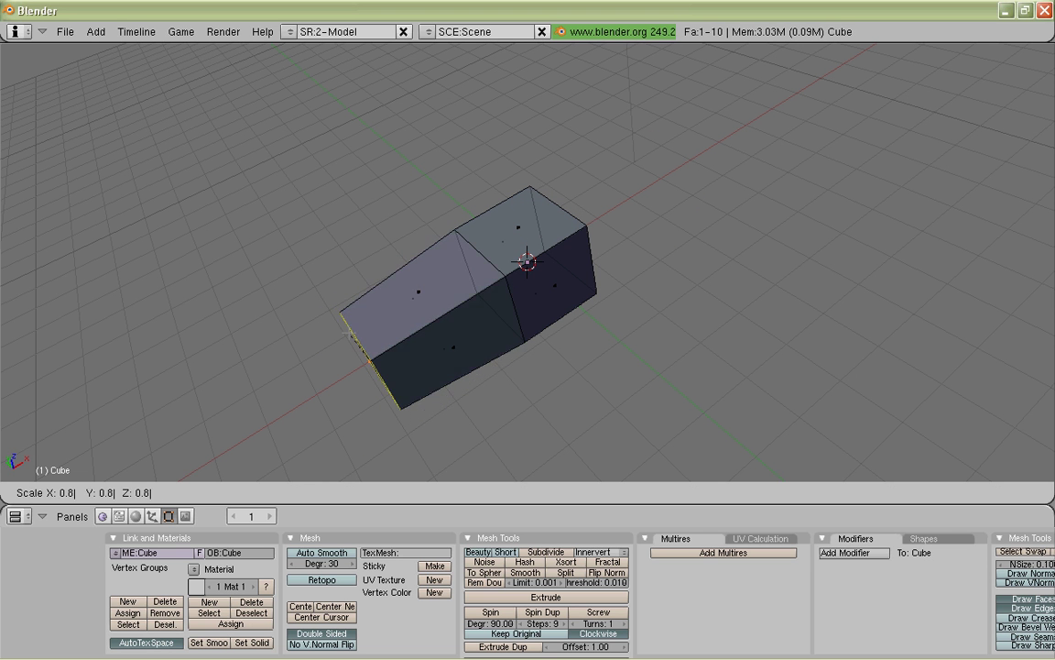
click(312, 367)
key(e)
click(231, 400)
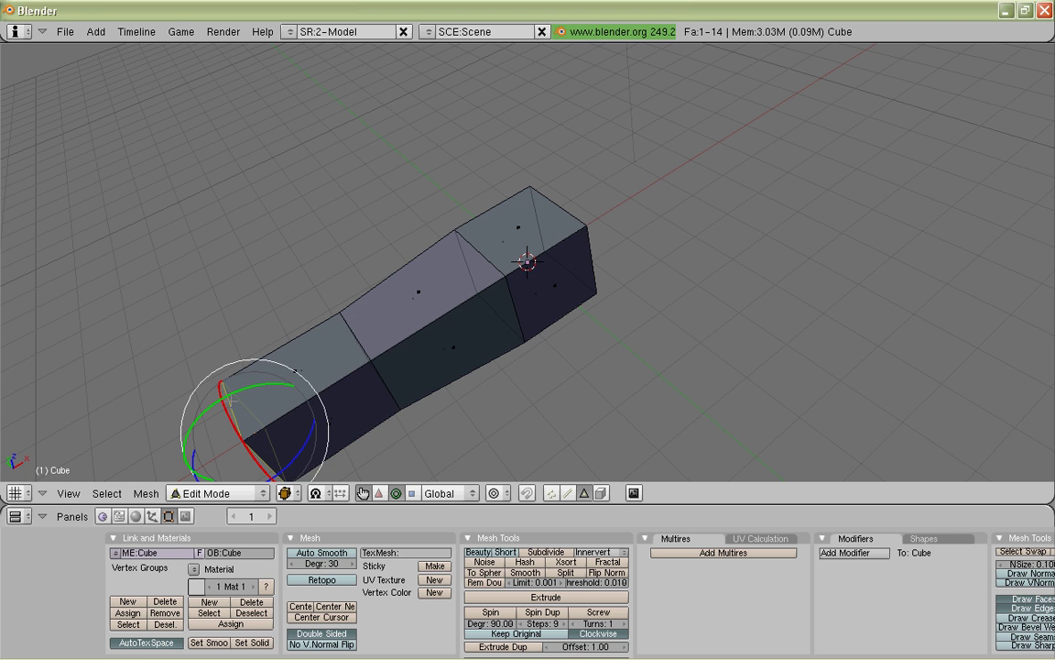
Step: Hide and reveal the mesh, and try scaling the end face about the 3D cursor, undoing the scaling
key(h)
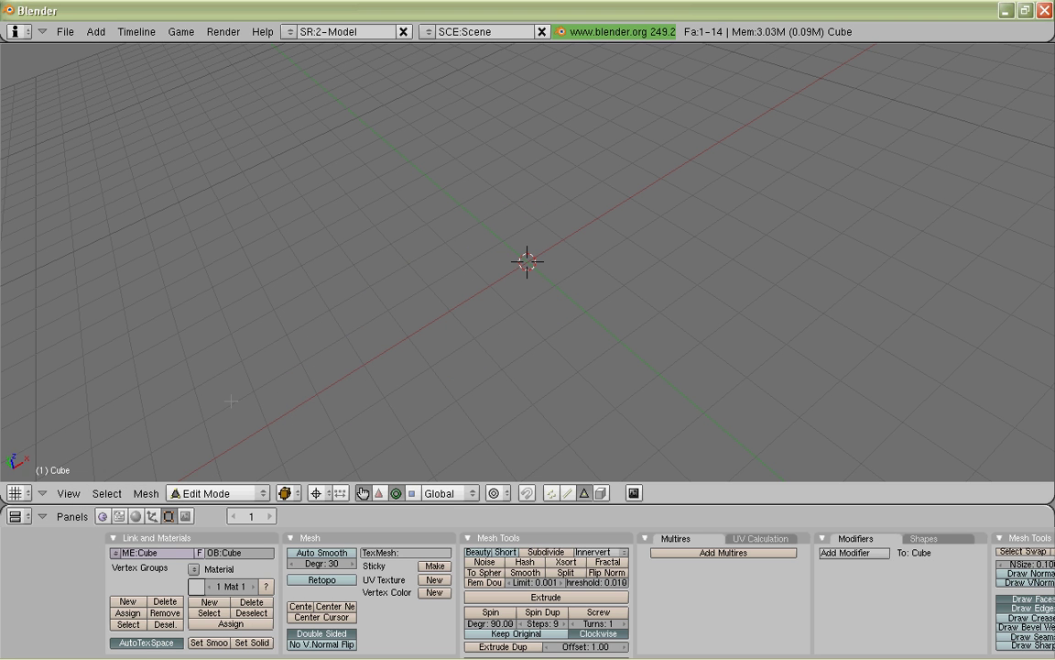
key(alt+h)
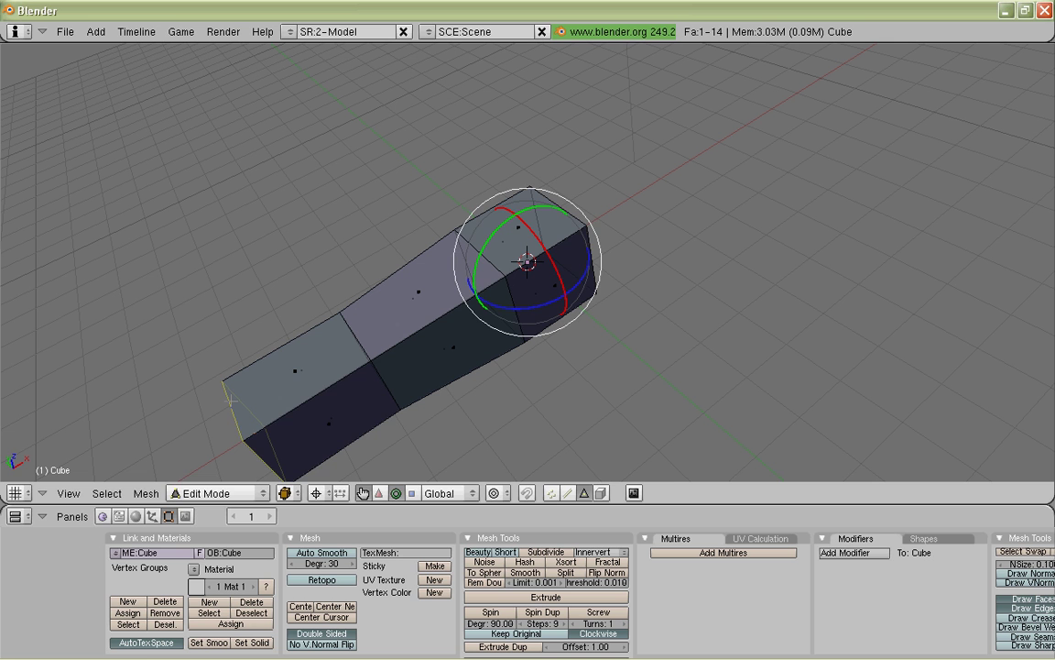
key(s)
click(360, 339)
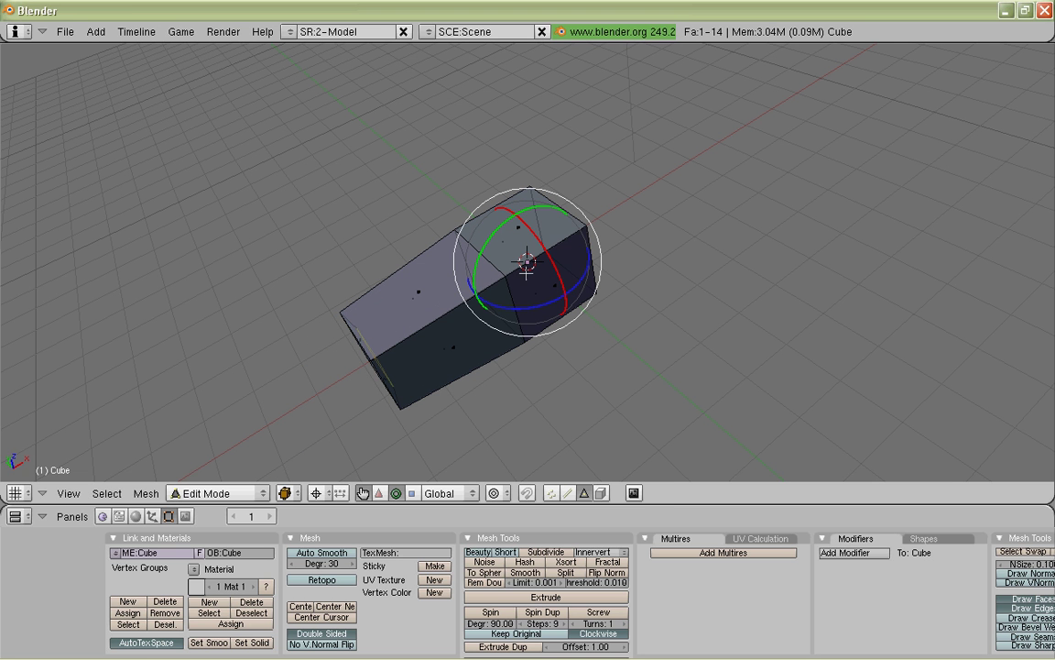
key(ctrl+z)
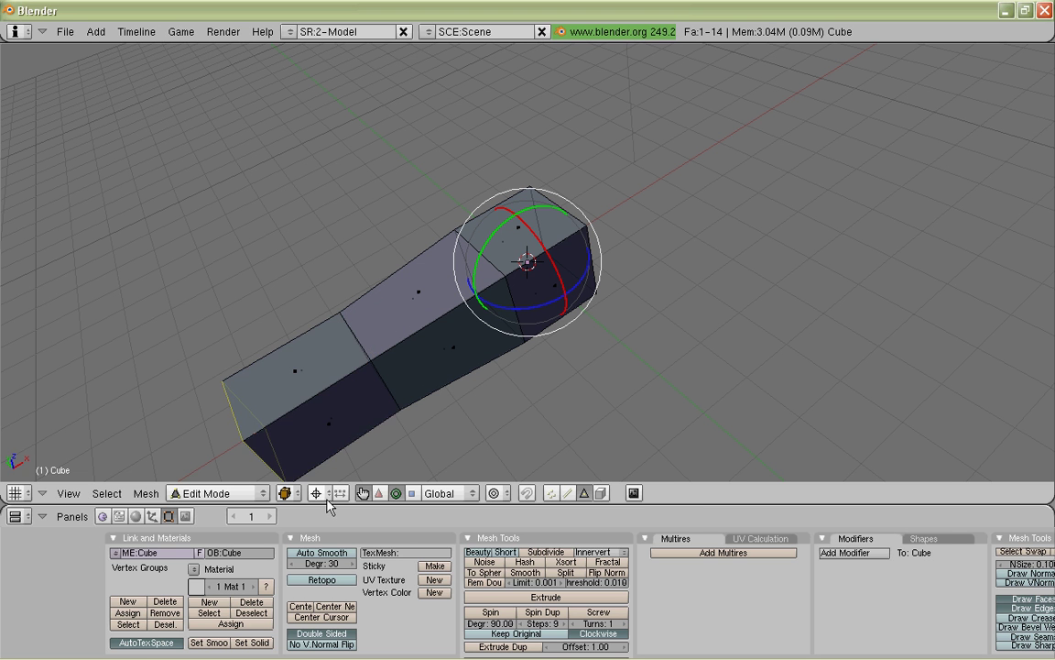
Step: Set the pivot to Median Point and extrude the end face 0.7 along its normal
click(328, 495)
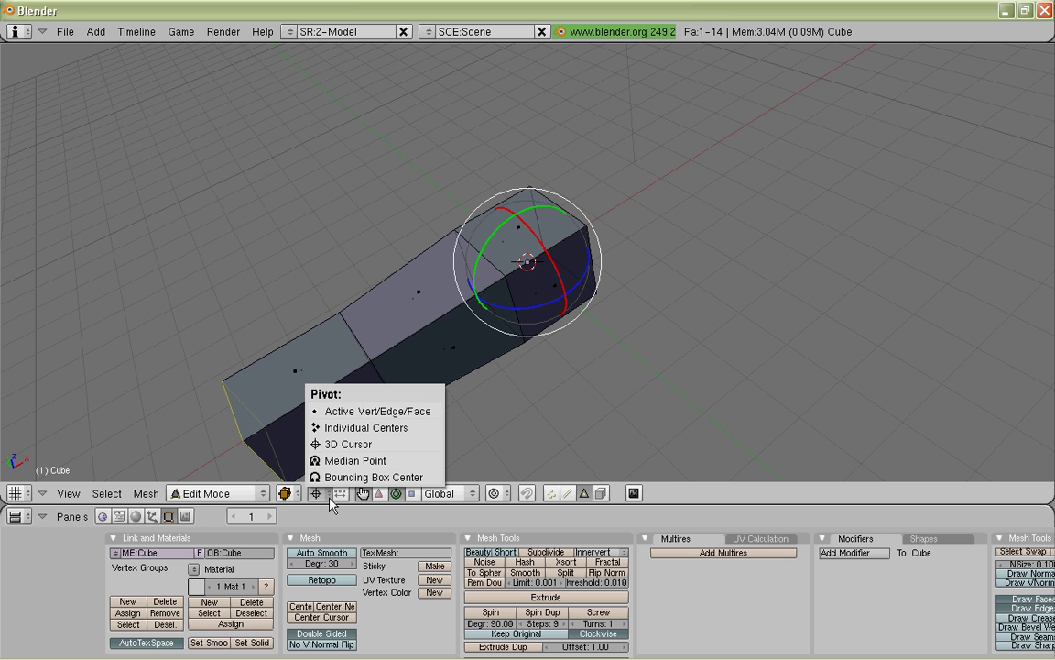
click(352, 461)
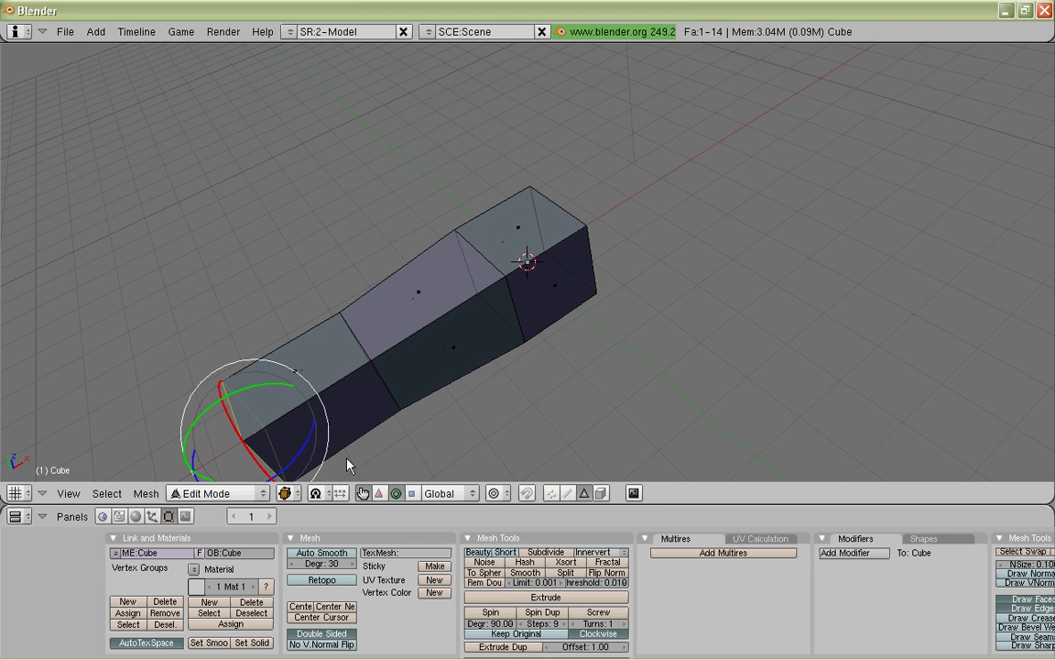
mouse_move(358, 355)
middle_down()
mouse_move(452, 344)
mouse_move(443, 292)
mouse_move(358, 360)
middle_up()
text(e)
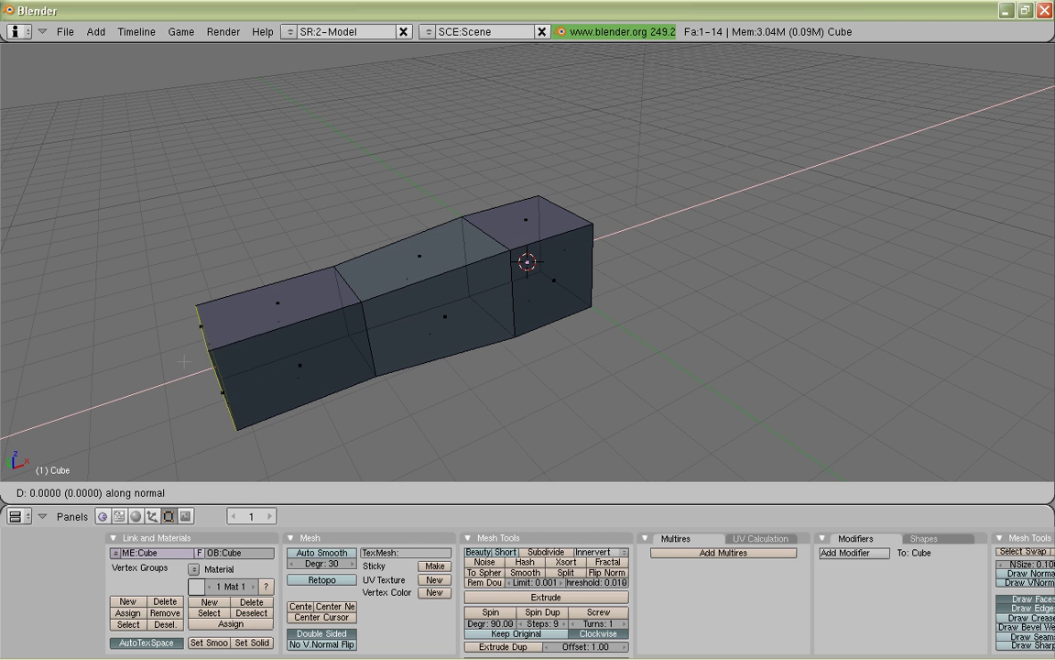
text(0.7)
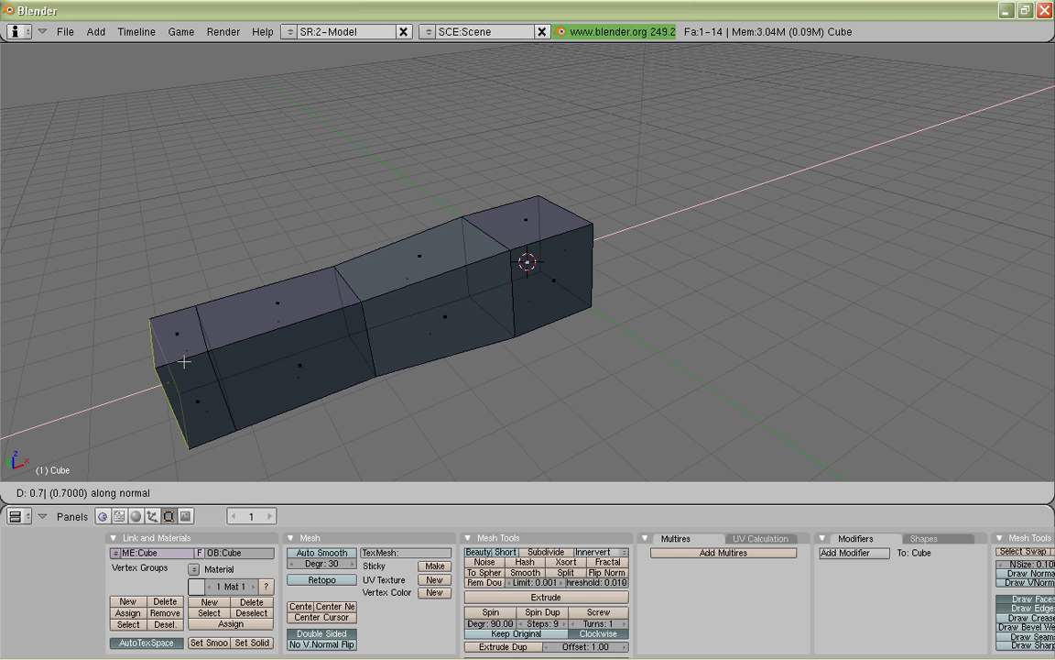
key(Return)
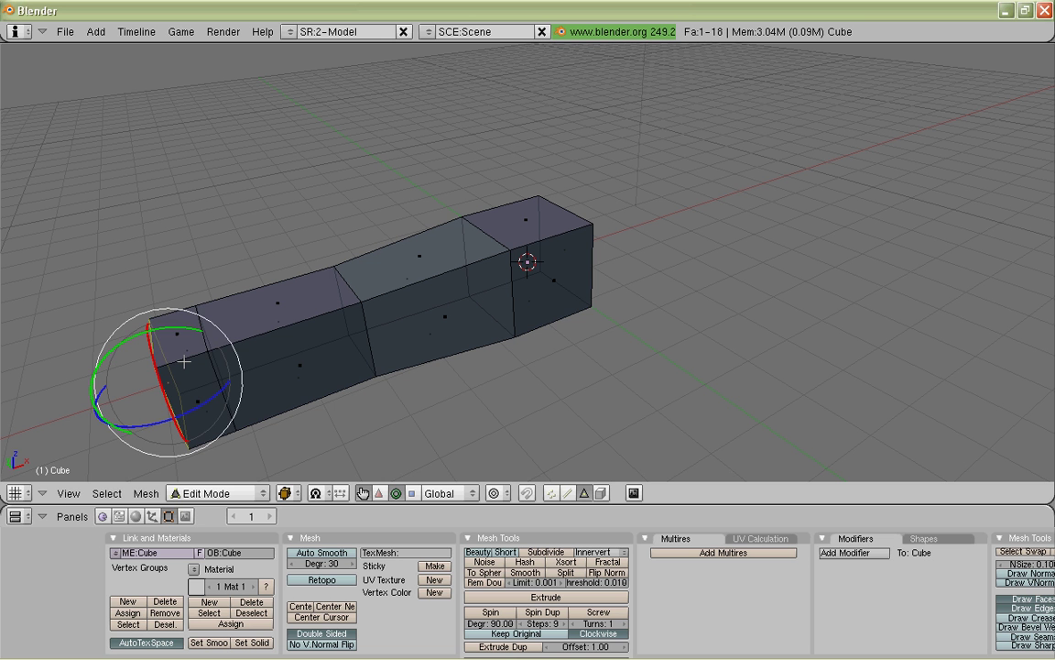
Step: Lengthen the last segment by moving its end face farther outward, and scale that face down into a taper
key(e)
click(98, 376)
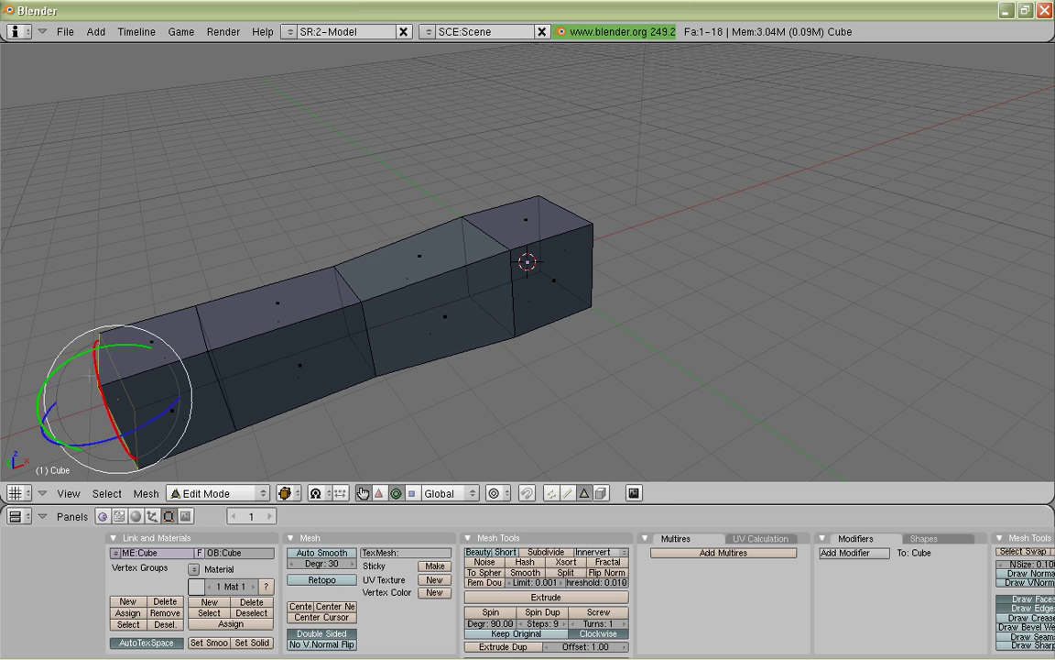
text(s0)
key(Return)
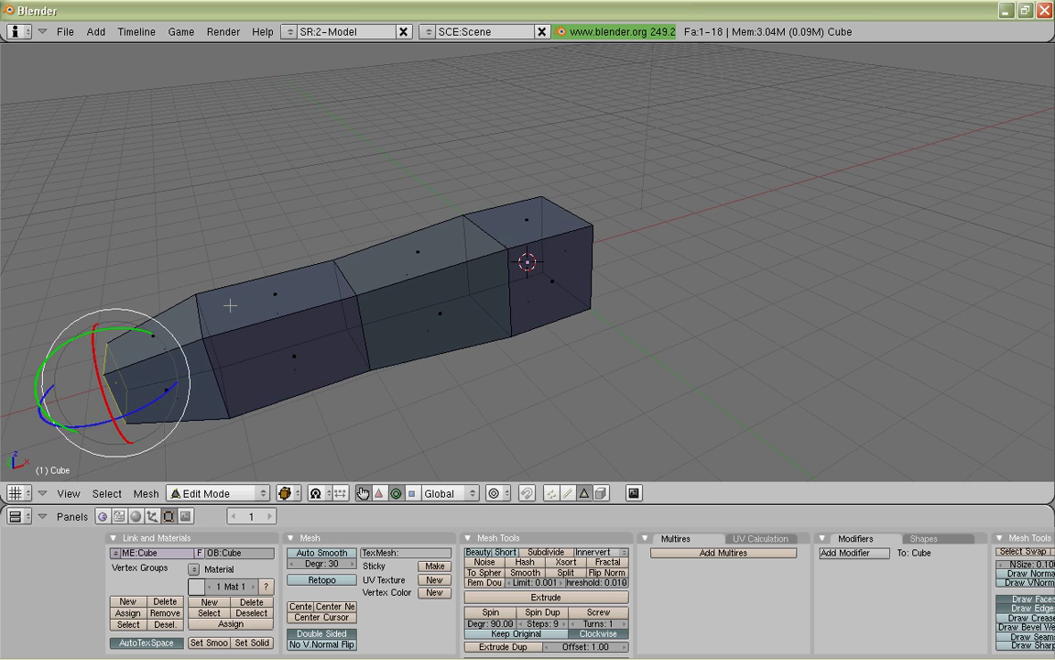
Step: Start a loop cut with one cut on the extruded mesh
middle_drag(229, 302, 452, 301)
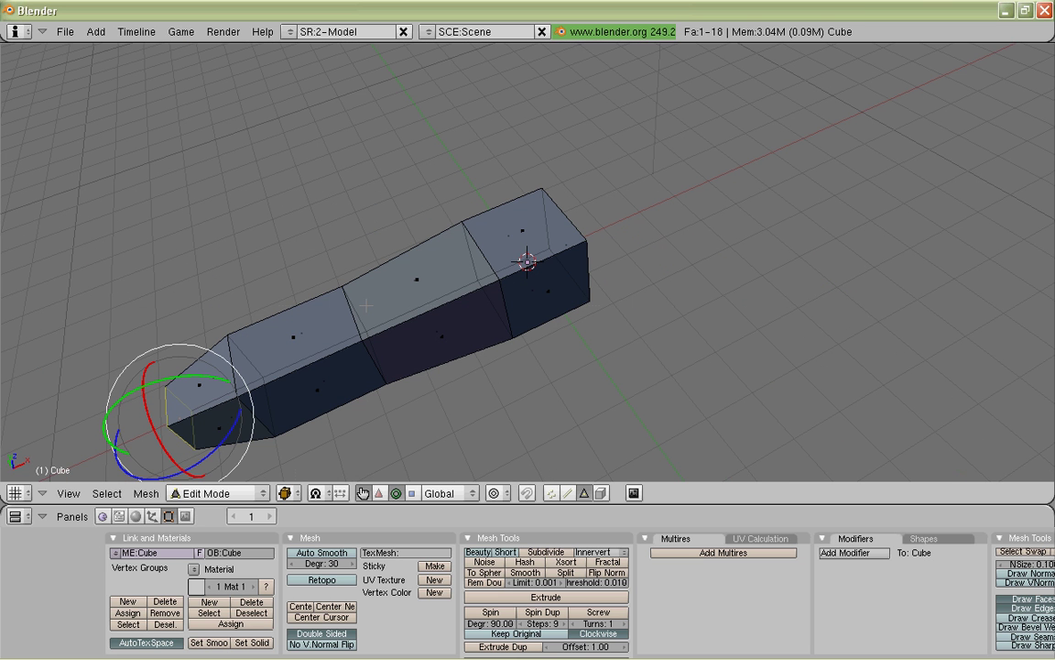
key(b)
key(ctrl+r)
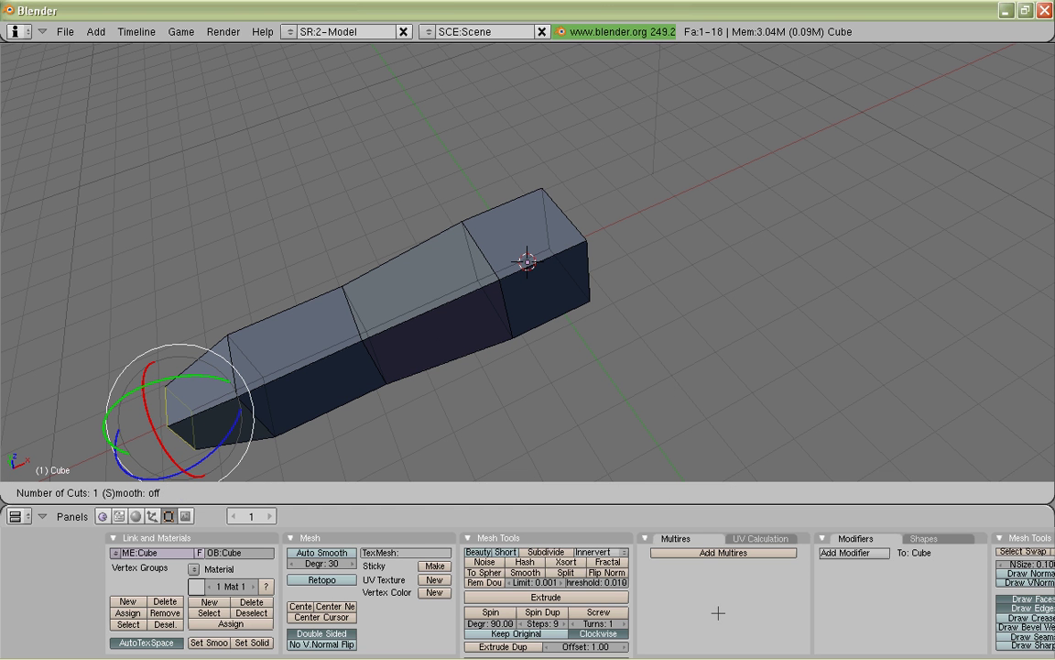
mouse_move(777, 656)
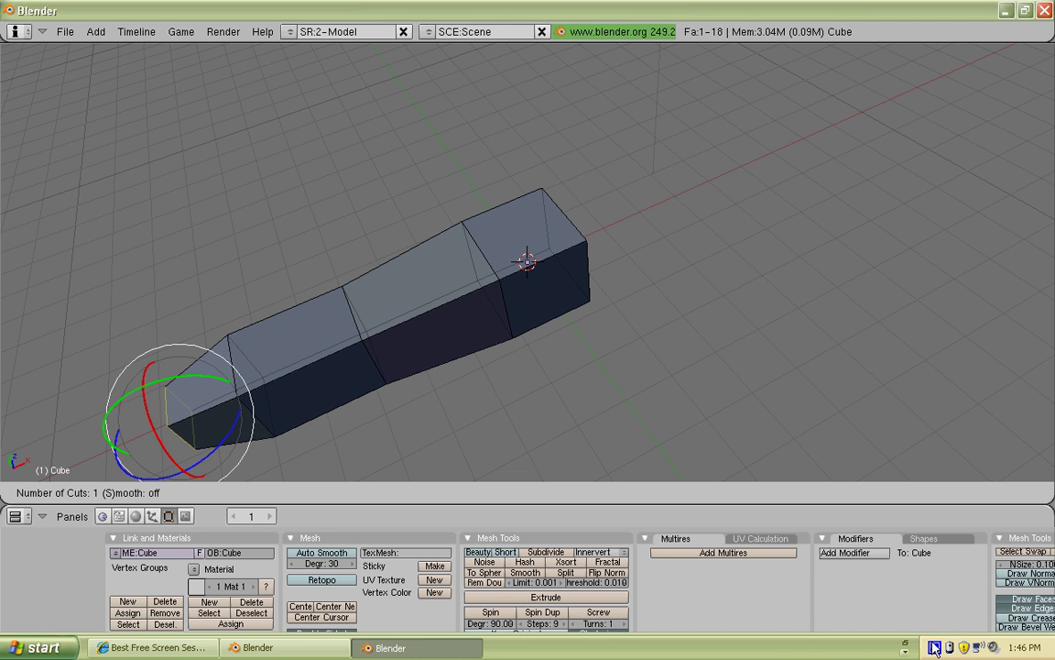